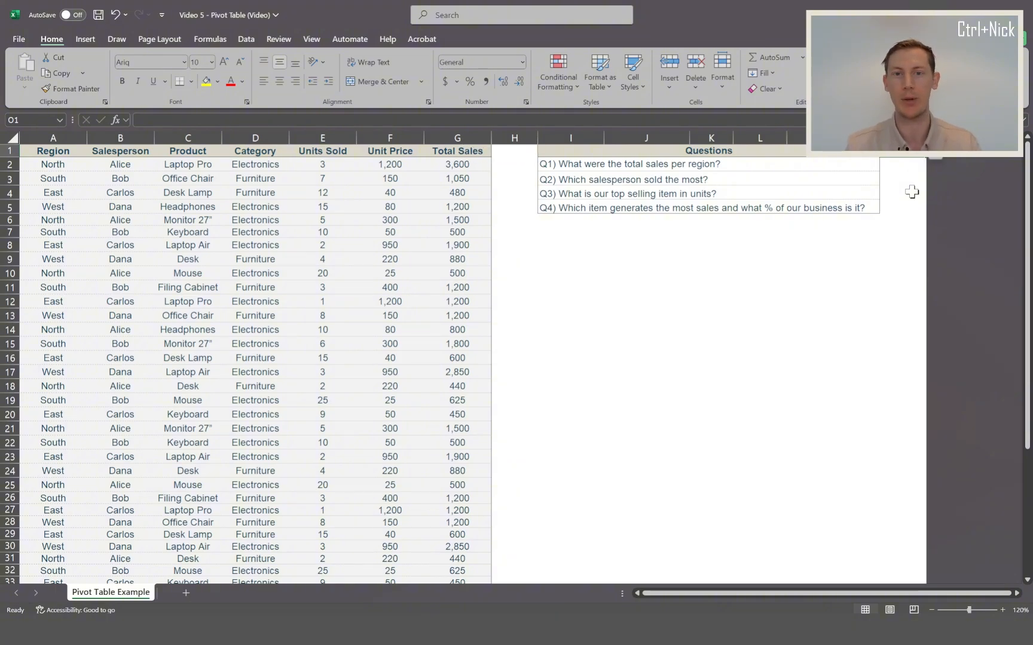
Step: Review the four business questions beside the data and the source columns from Region to Total Sales
{"action": "left_click", "coordinate": [703, 155]}
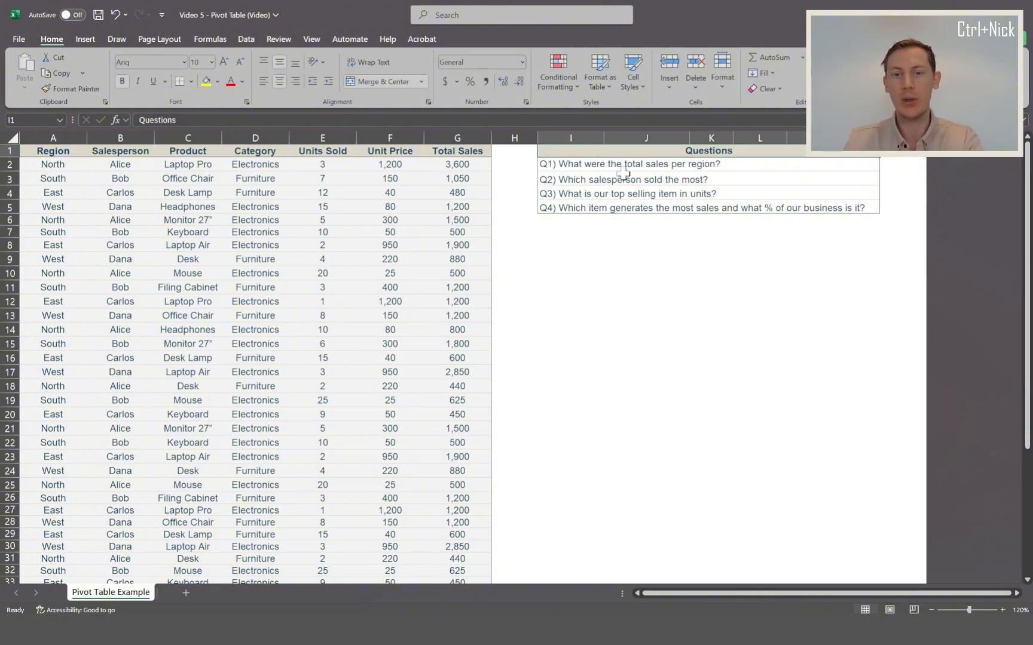
{"action": "left_click", "coordinate": [554, 162]}
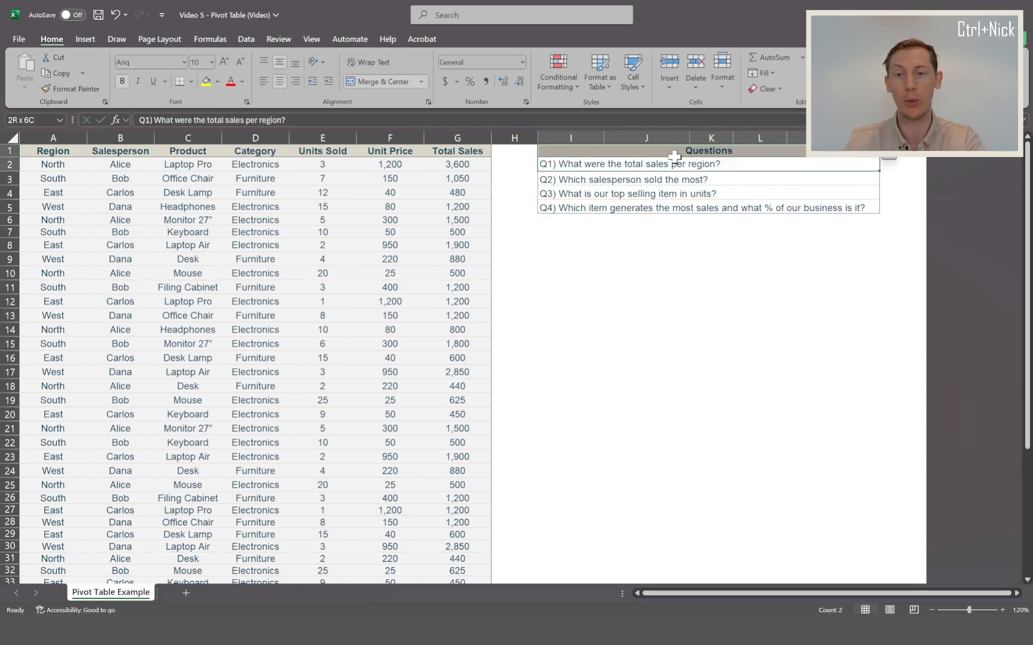
{"action": "left_click", "coordinate": [567, 178]}
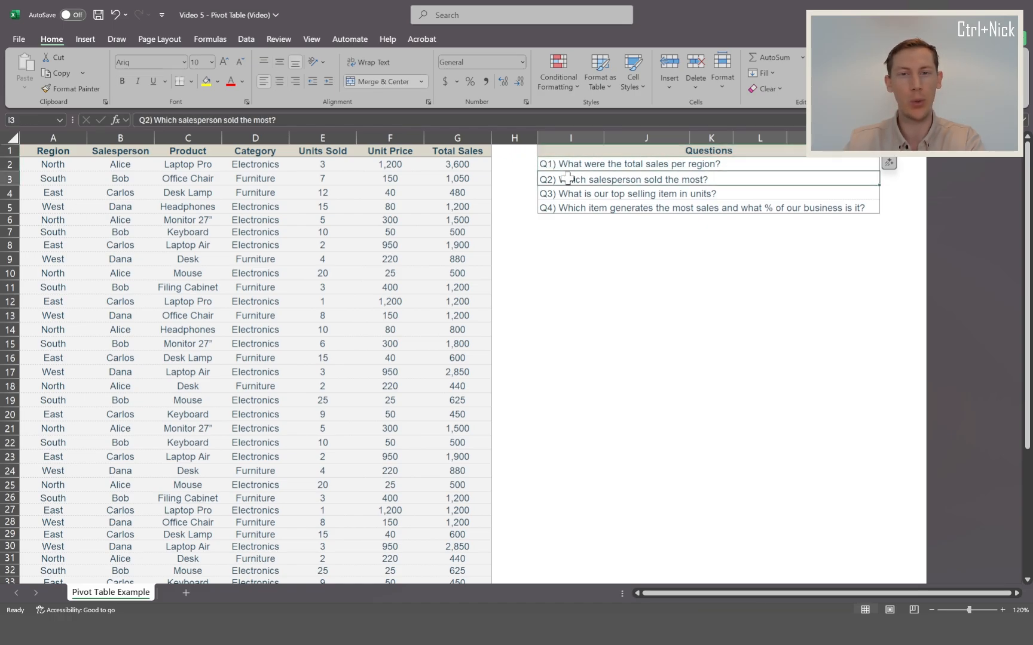
{"action": "left_click", "coordinate": [570, 194]}
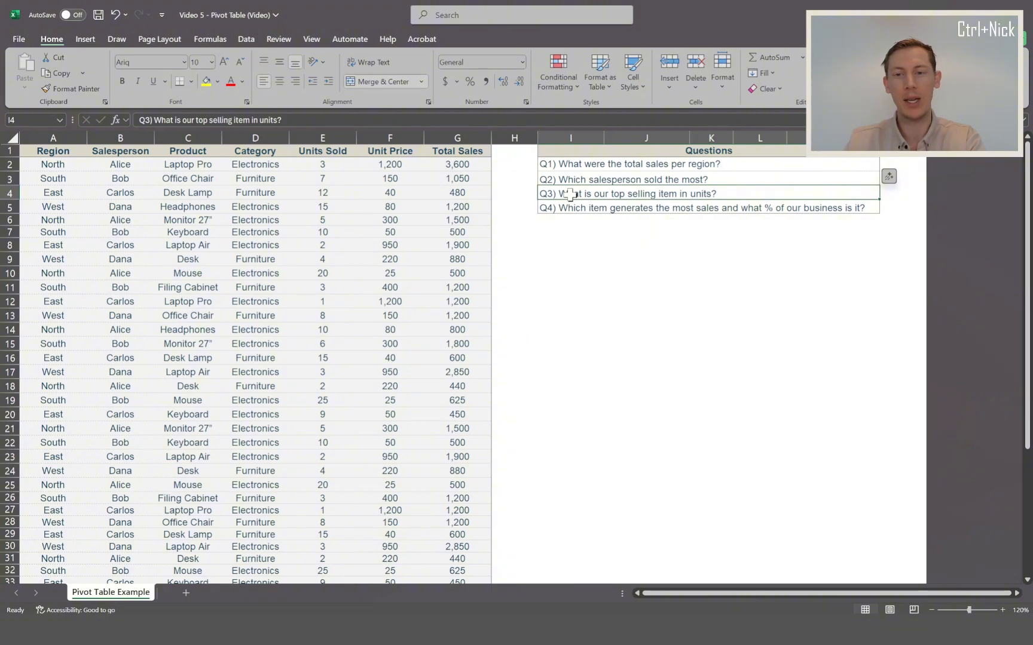
{"action": "left_click", "coordinate": [563, 210]}
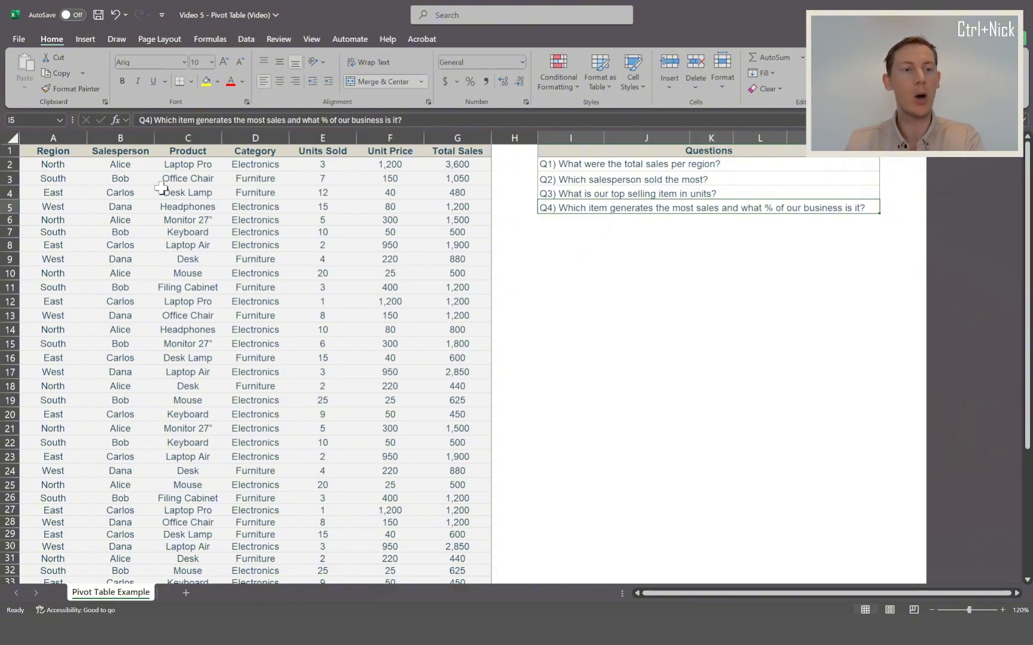
{"action": "left_click_drag", "start_coordinate": [43, 137], "coordinate": [473, 161]}
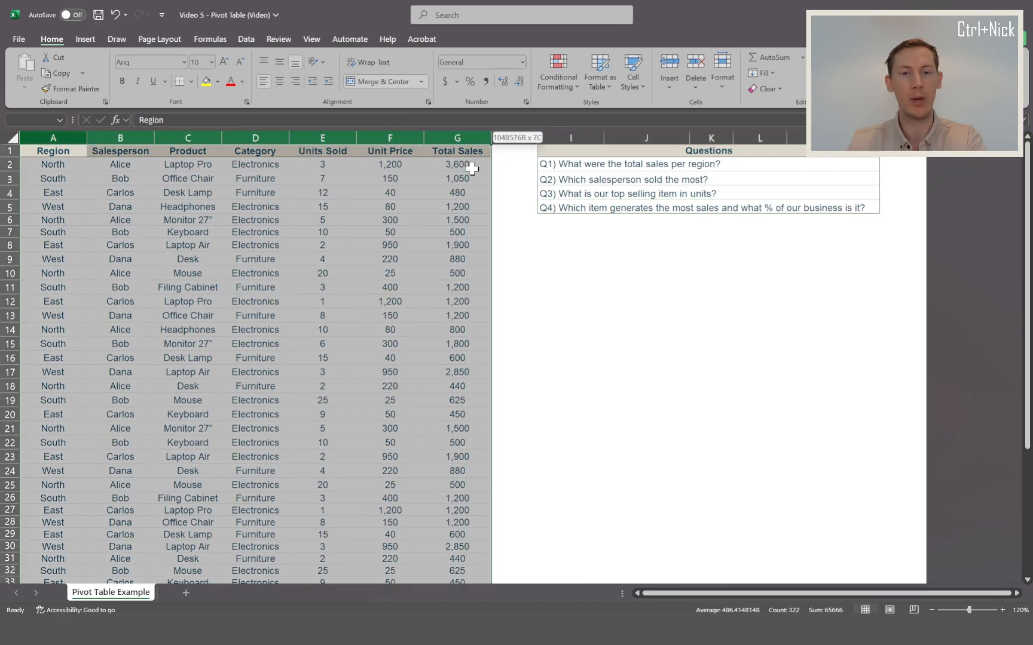
{"action": "left_click", "coordinate": [562, 179]}
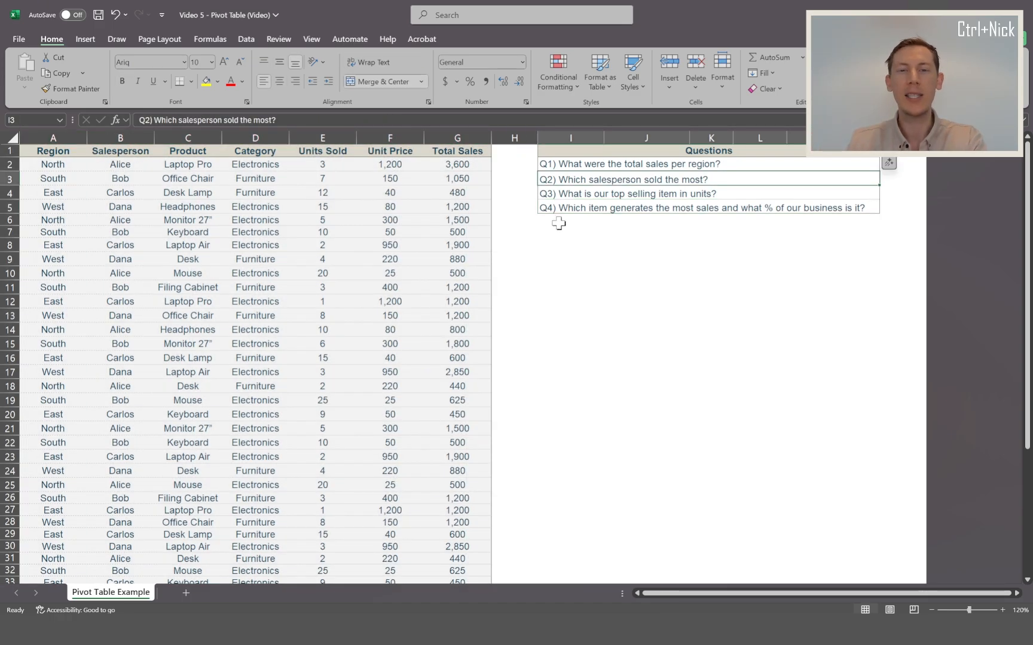
{"action": "left_click", "coordinate": [556, 234]}
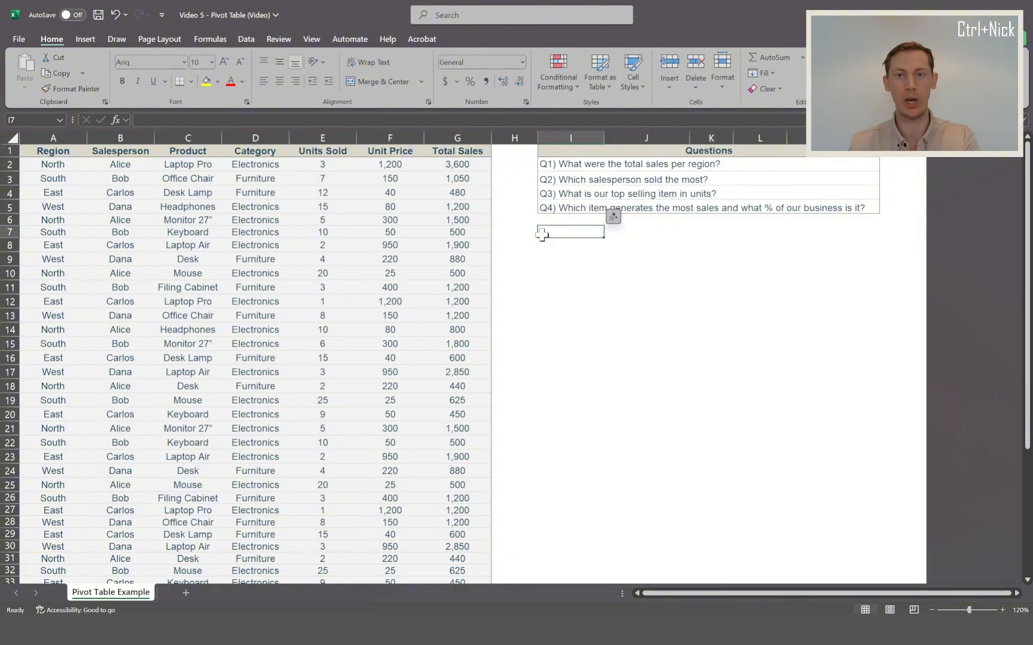
Step: Insert a PivotTable from the data range A1:G46, placed on the existing worksheet at cell I8
{"action": "left_click", "coordinate": [37, 152]}
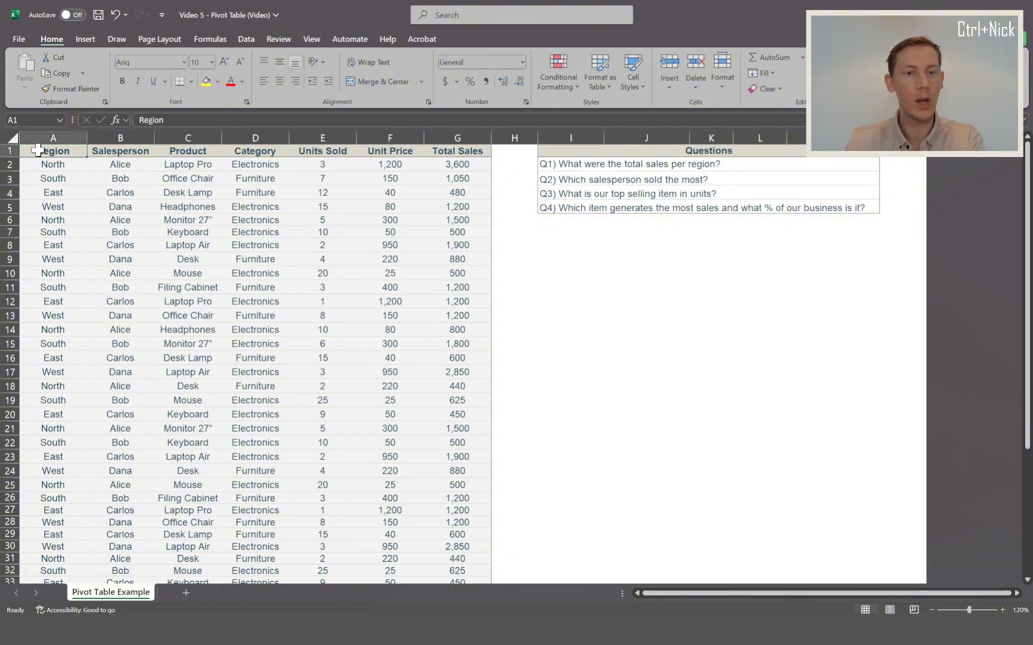
{"action": "left_click_drag", "start_coordinate": [37, 152], "coordinate": [462, 562]}
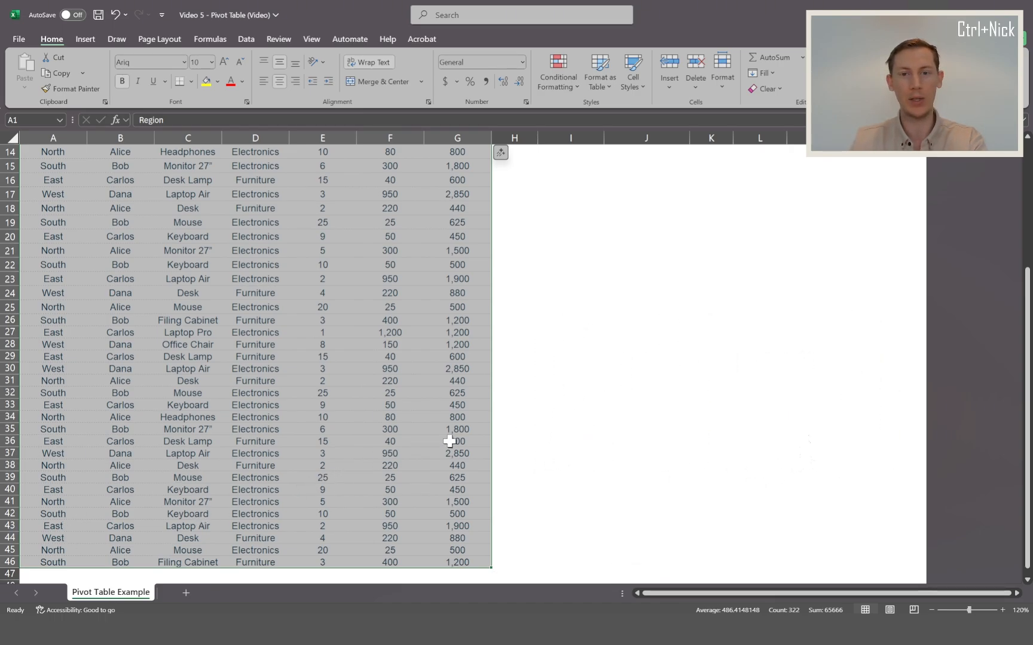
{"action": "scroll", "coordinate": [725, 367], "scroll_direction": "up", "scroll_amount": 1}
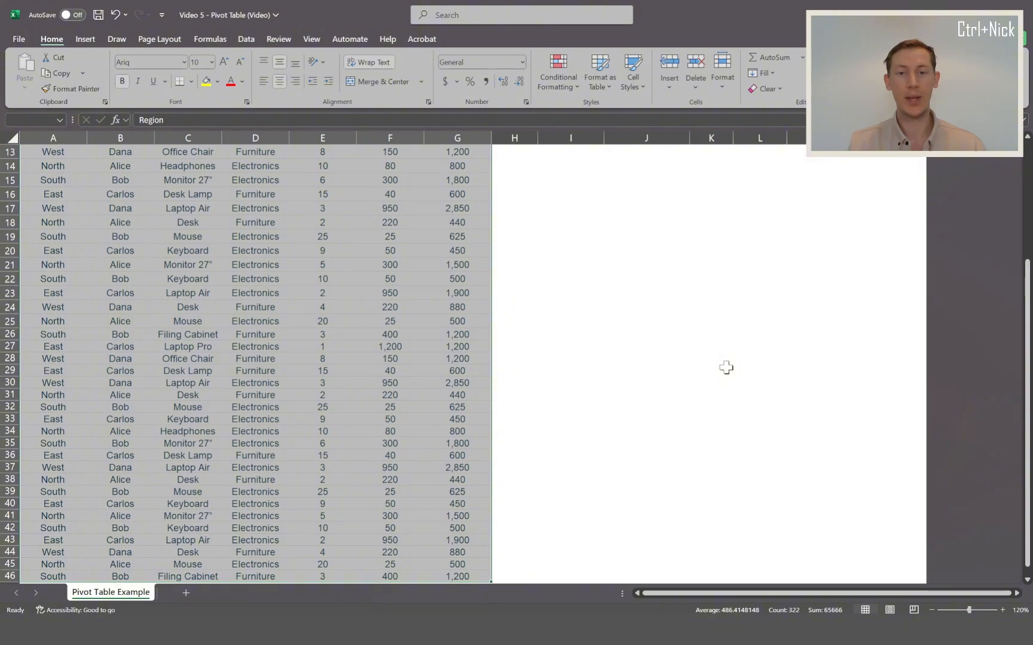
{"action": "left_click", "coordinate": [84, 41]}
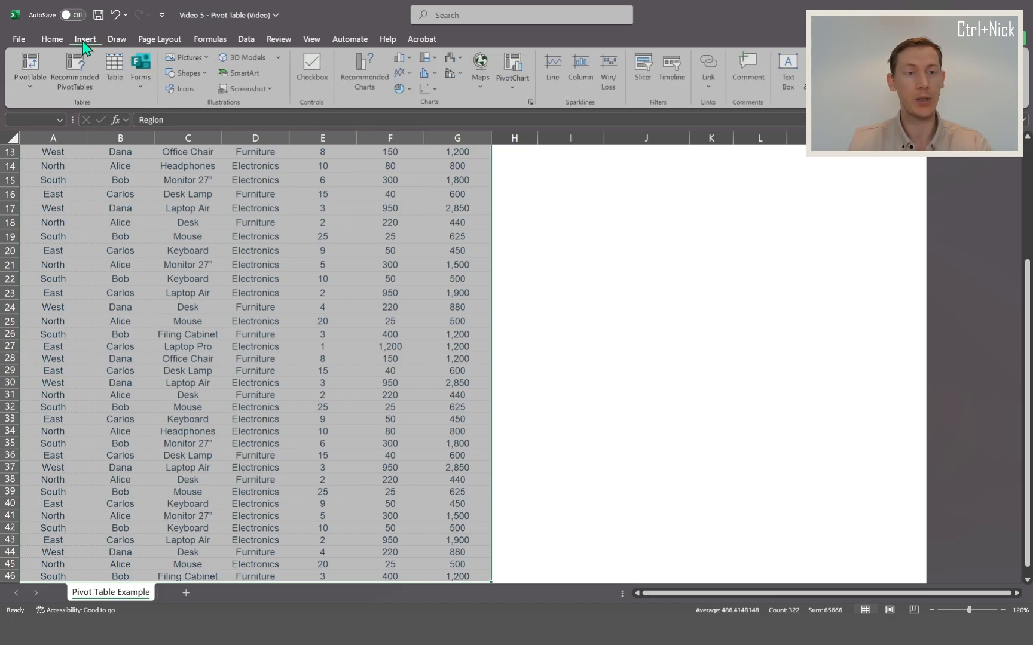
{"action": "left_click", "coordinate": [30, 65]}
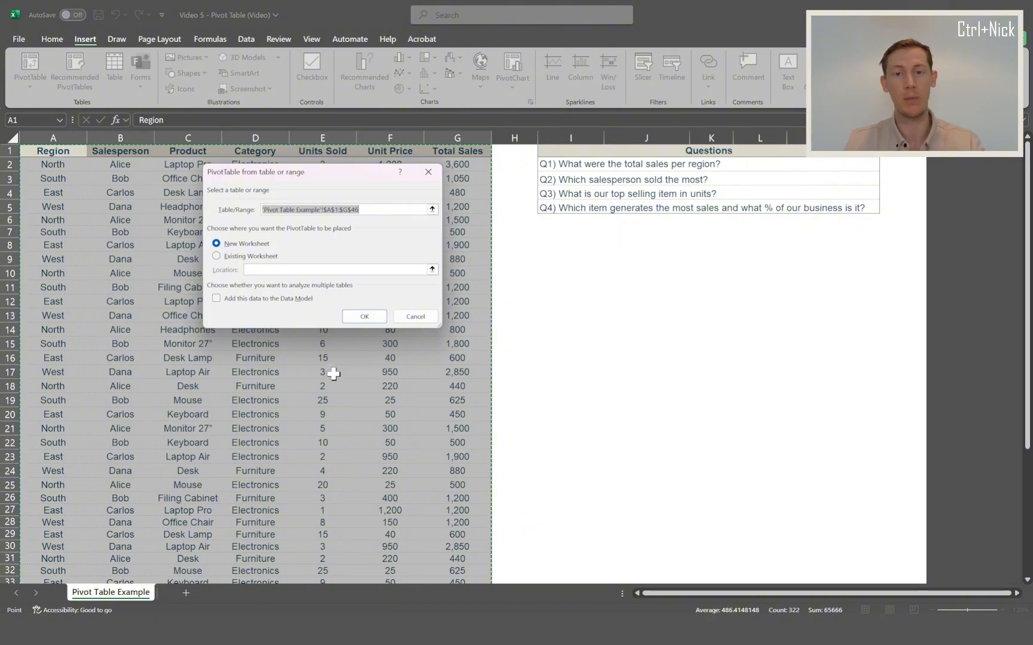
{"action": "left_click", "coordinate": [216, 256]}
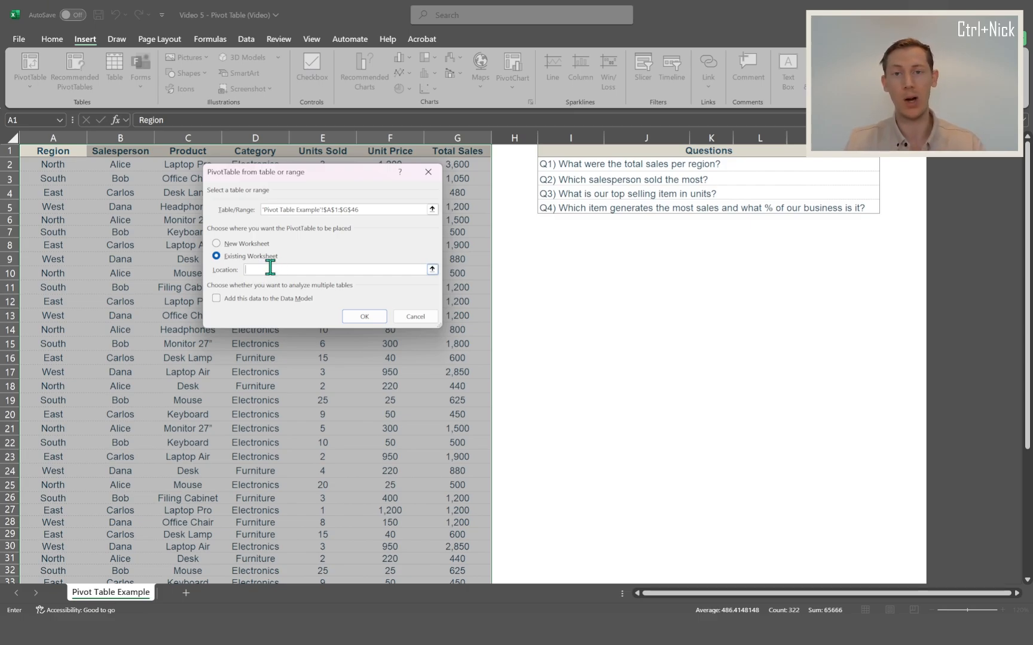
{"action": "left_click", "coordinate": [559, 245]}
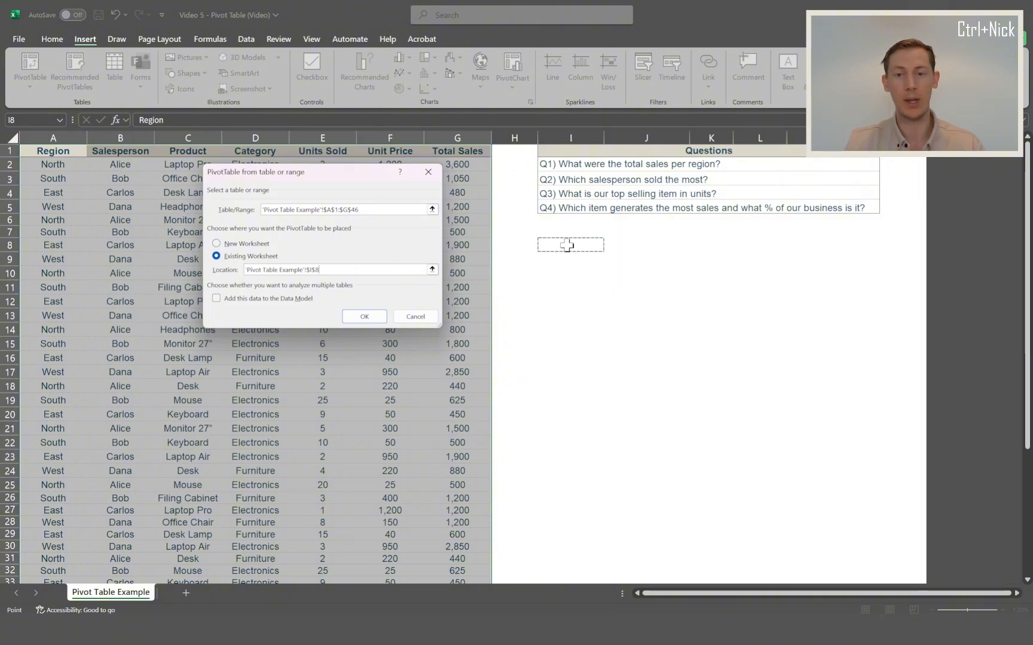
{"action": "left_click", "coordinate": [353, 318]}
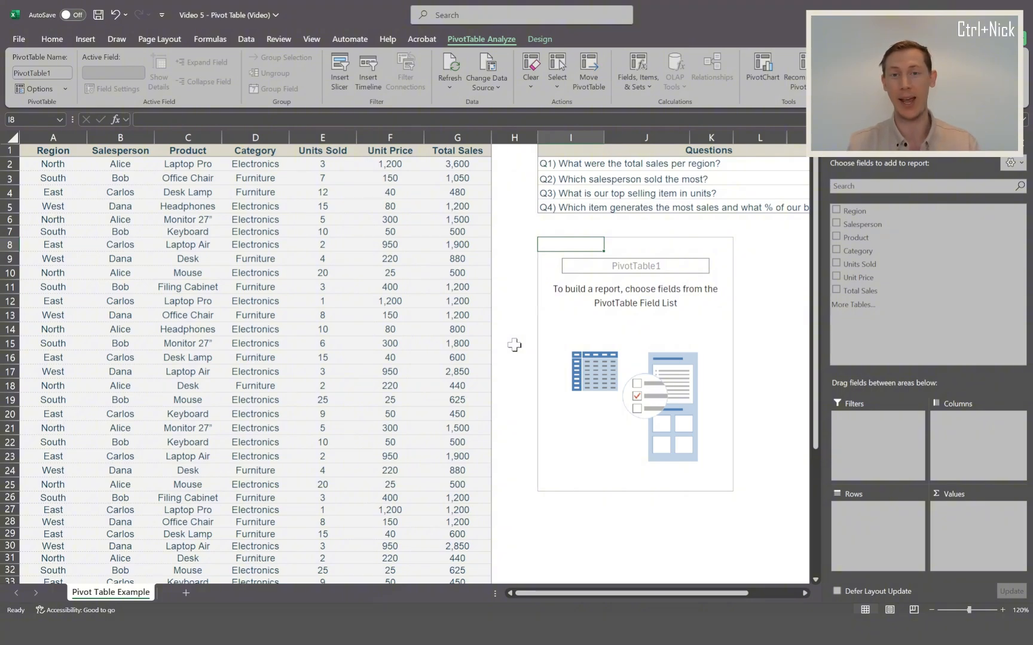
Step: Examine the area the empty PivotTable placeholder covers on the sheet
{"action": "left_click", "coordinate": [641, 300]}
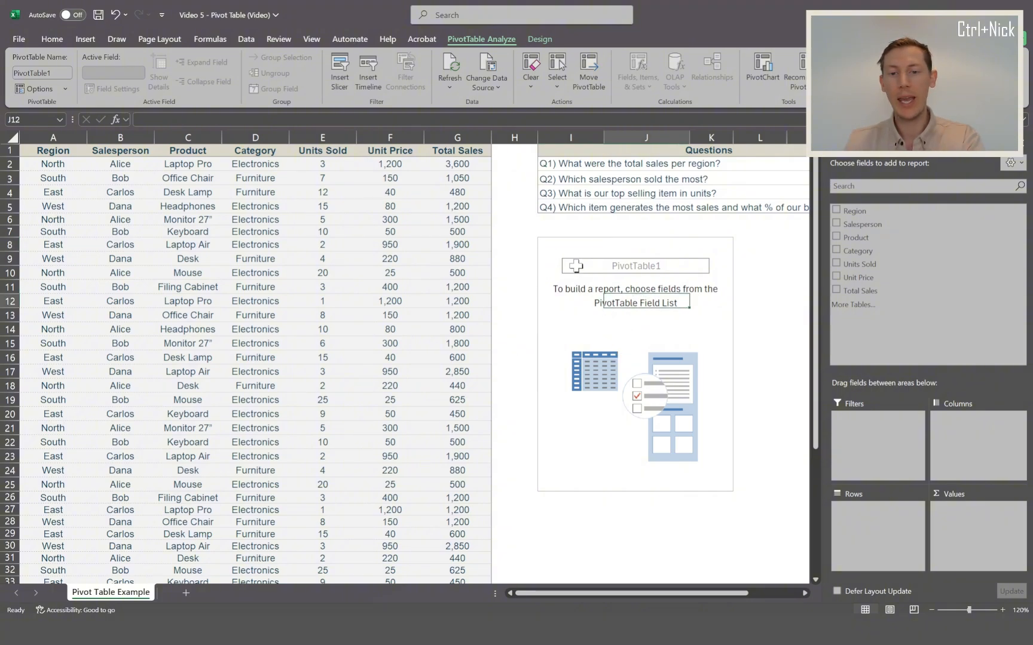
{"action": "left_click", "coordinate": [576, 261]}
{"action": "left_click", "coordinate": [585, 354]}
{"action": "left_click", "coordinate": [648, 442]}
{"action": "left_click", "coordinate": [719, 347]}
{"action": "left_click", "coordinate": [713, 247]}
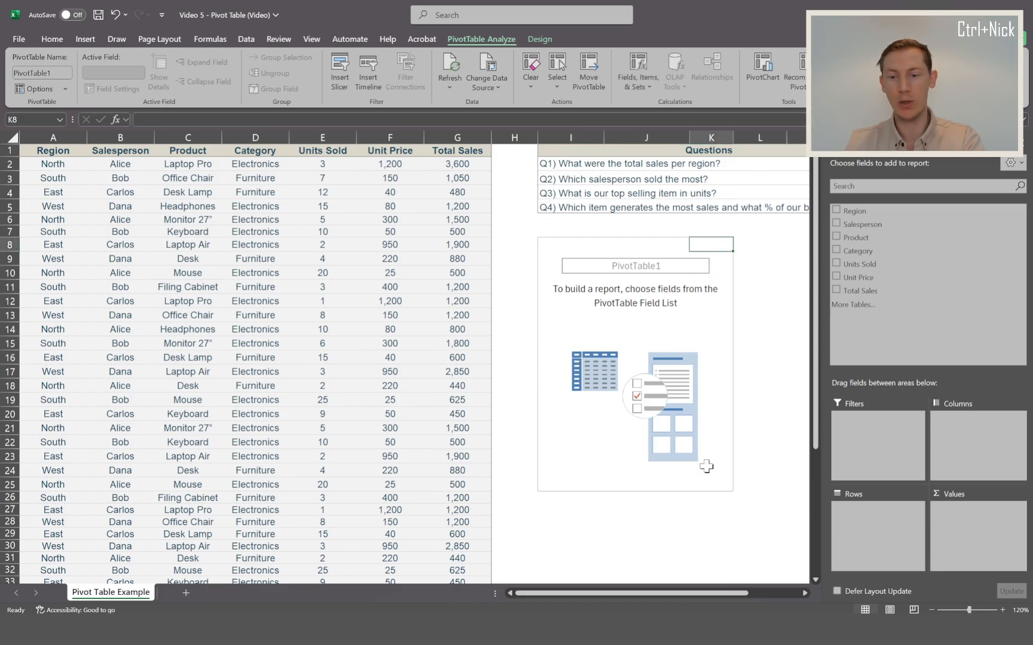
{"action": "left_click", "coordinate": [707, 459]}
{"action": "left_click", "coordinate": [706, 485]}
{"action": "left_click", "coordinate": [569, 482]}
{"action": "left_click", "coordinate": [570, 328]}
{"action": "left_click", "coordinate": [564, 246]}
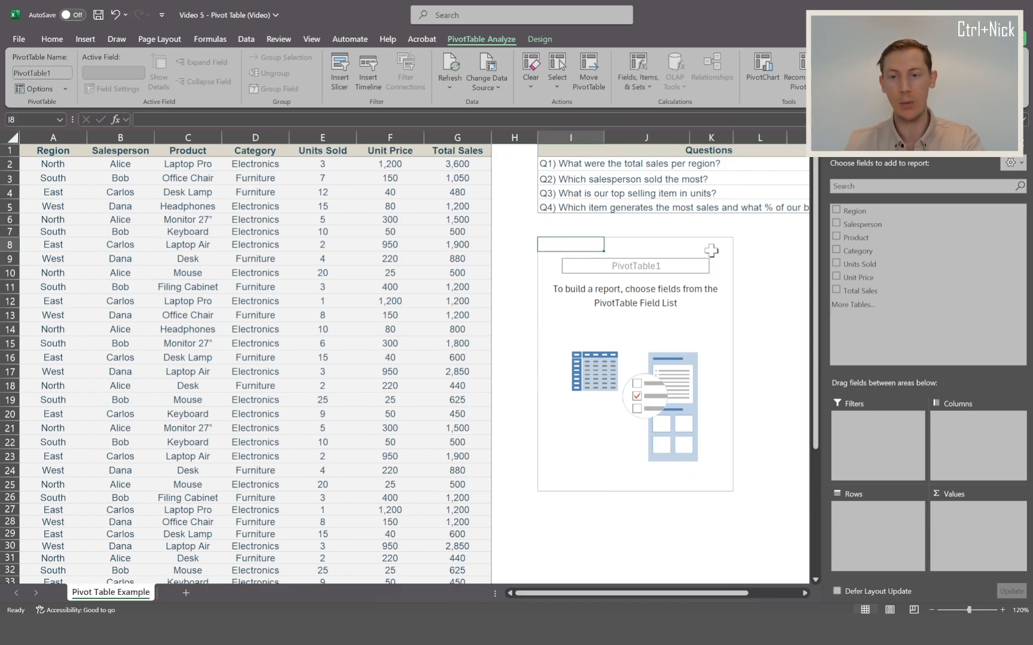
{"action": "left_click", "coordinate": [715, 251]}
{"action": "left_click", "coordinate": [544, 246]}
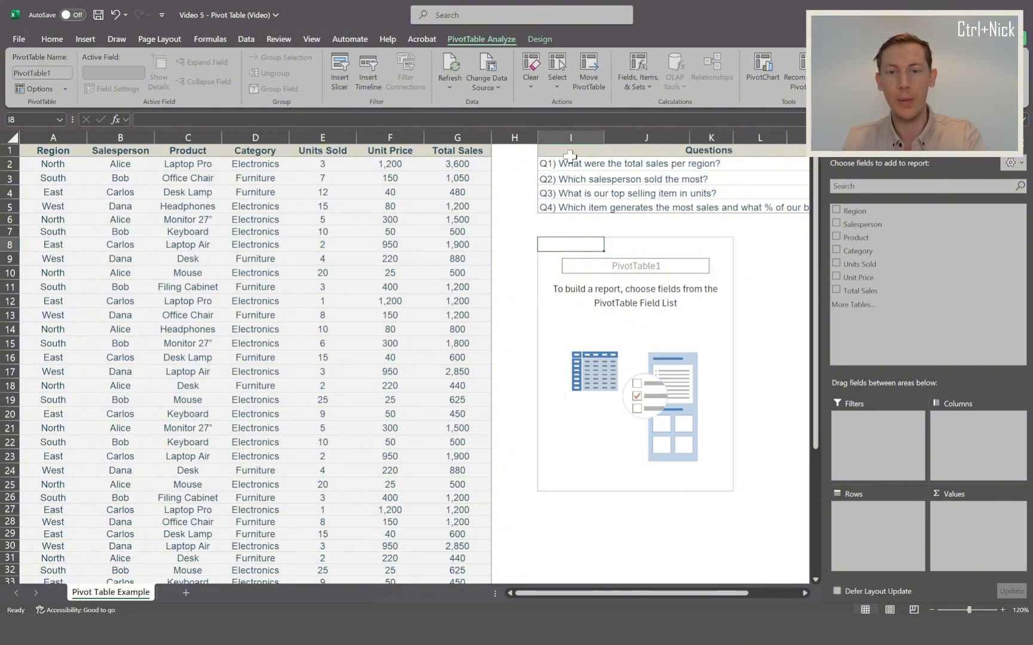
Step: Build the PivotTable for Q1 with Region as the rows and the sum of Total Sales as the values
{"action": "left_click", "coordinate": [546, 164]}
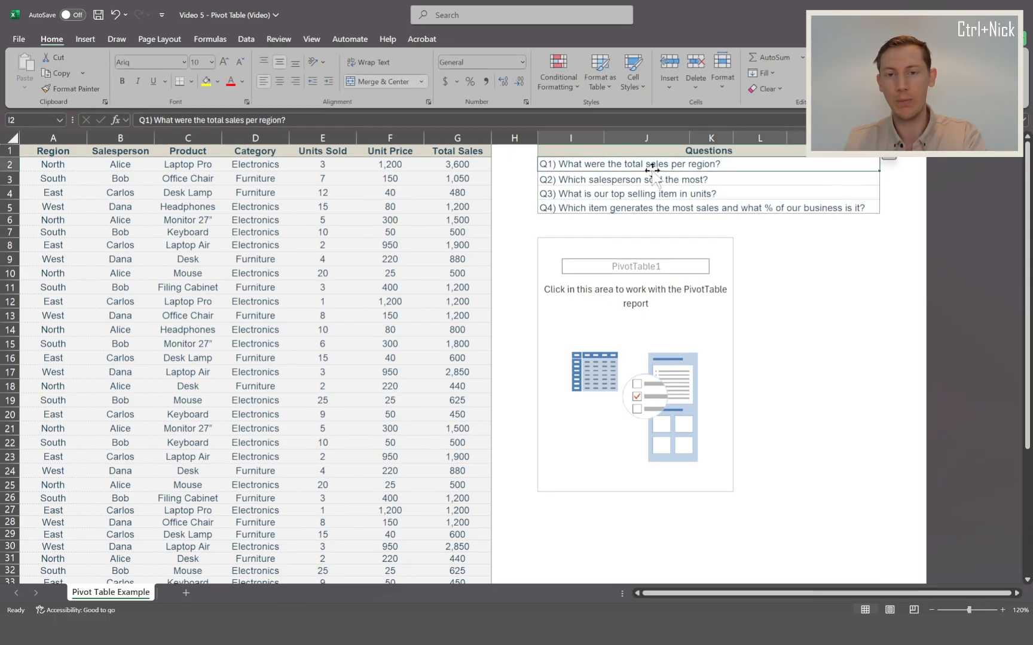
{"action": "left_click", "coordinate": [44, 139]}
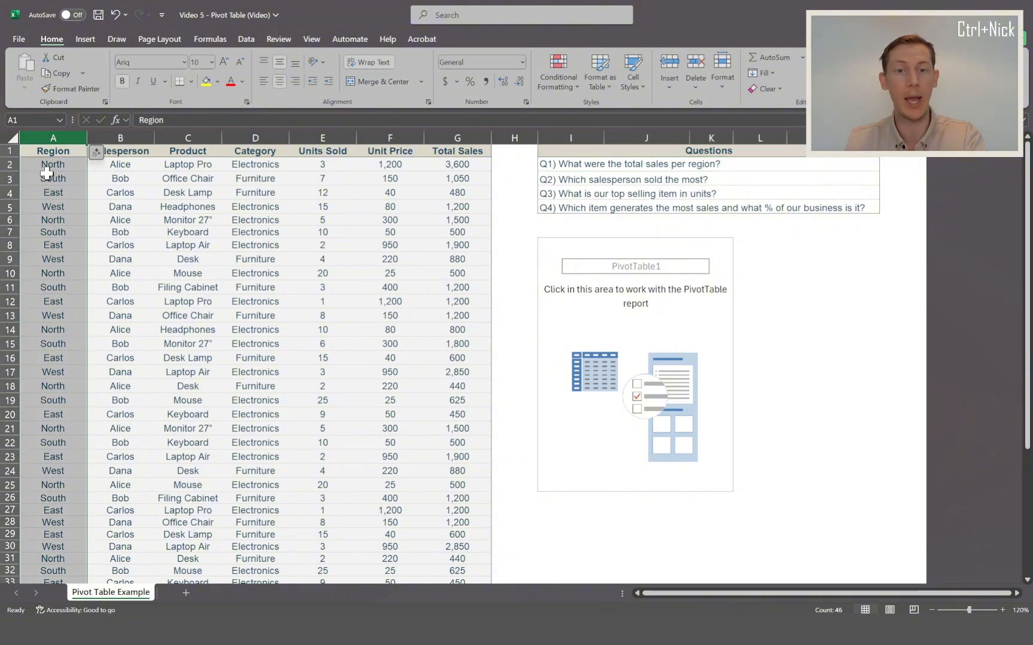
{"action": "left_click", "coordinate": [457, 138]}
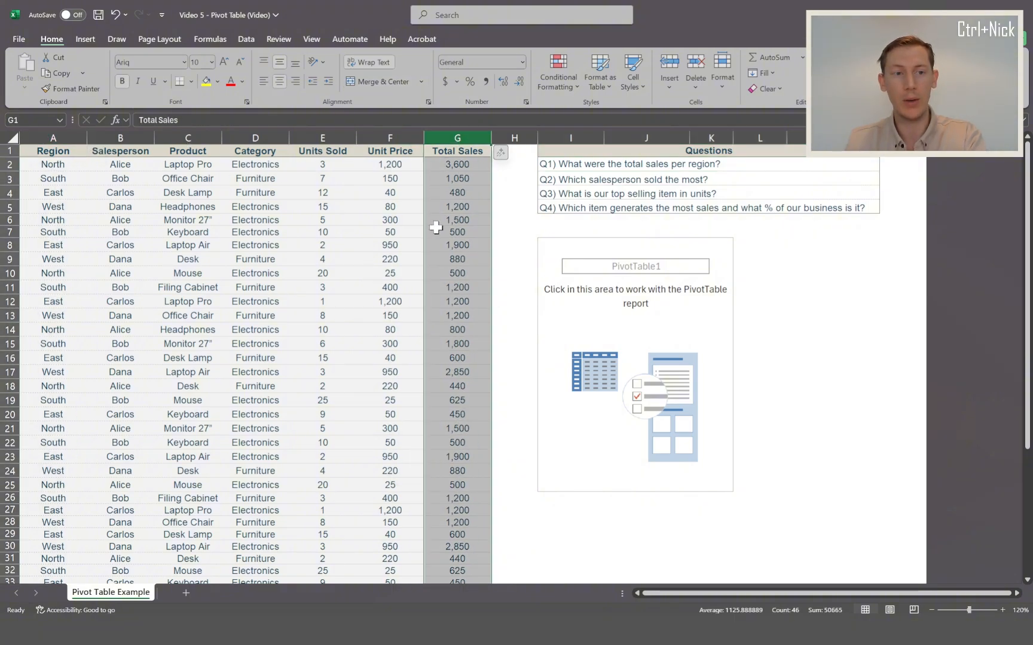
{"action": "left_click", "coordinate": [622, 284]}
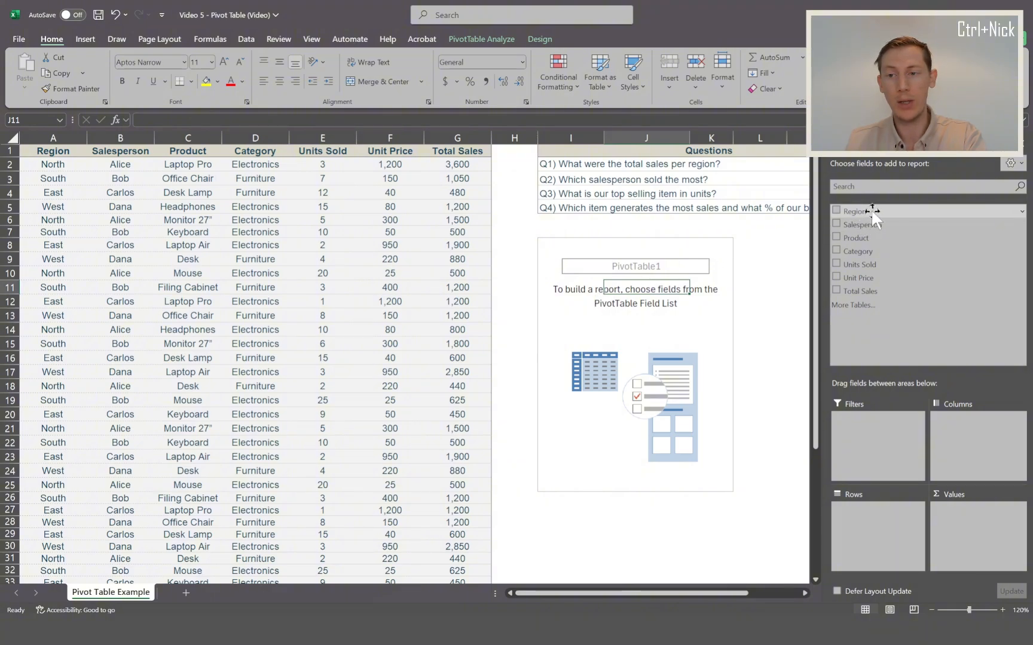
{"action": "left_click_drag", "start_coordinate": [875, 209], "coordinate": [878, 541]}
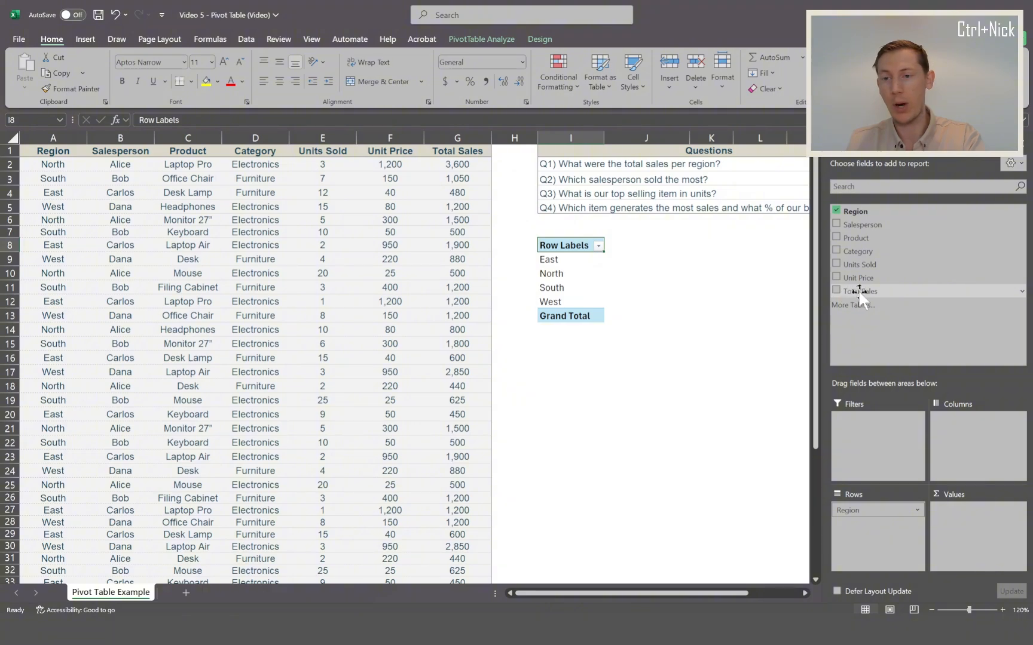
{"action": "left_click_drag", "start_coordinate": [869, 290], "coordinate": [967, 532]}
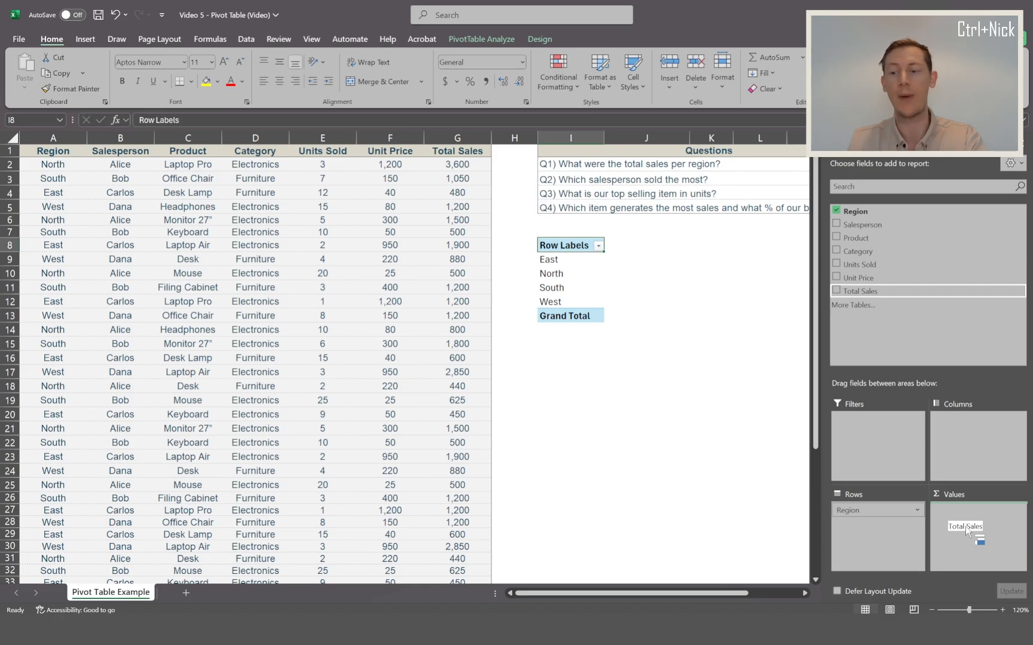
{"action": "left_click_drag", "start_coordinate": [968, 531], "coordinate": [966, 527]}
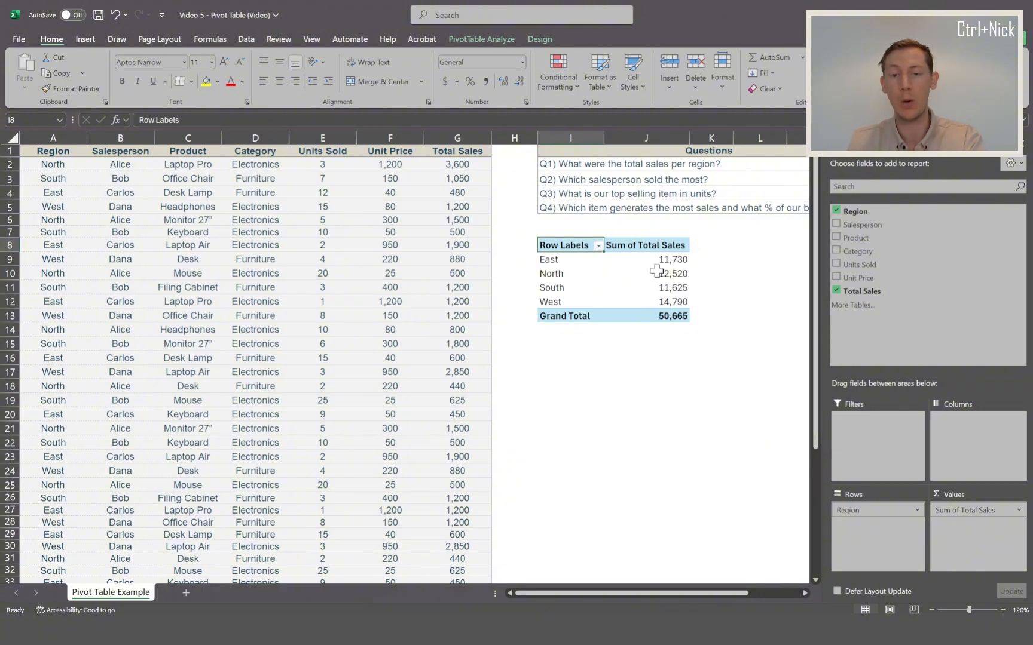
Step: Examine the Sum of Total Sales figures for each region in the PivotTable
{"action": "mouse_move", "coordinate": [644, 272]}
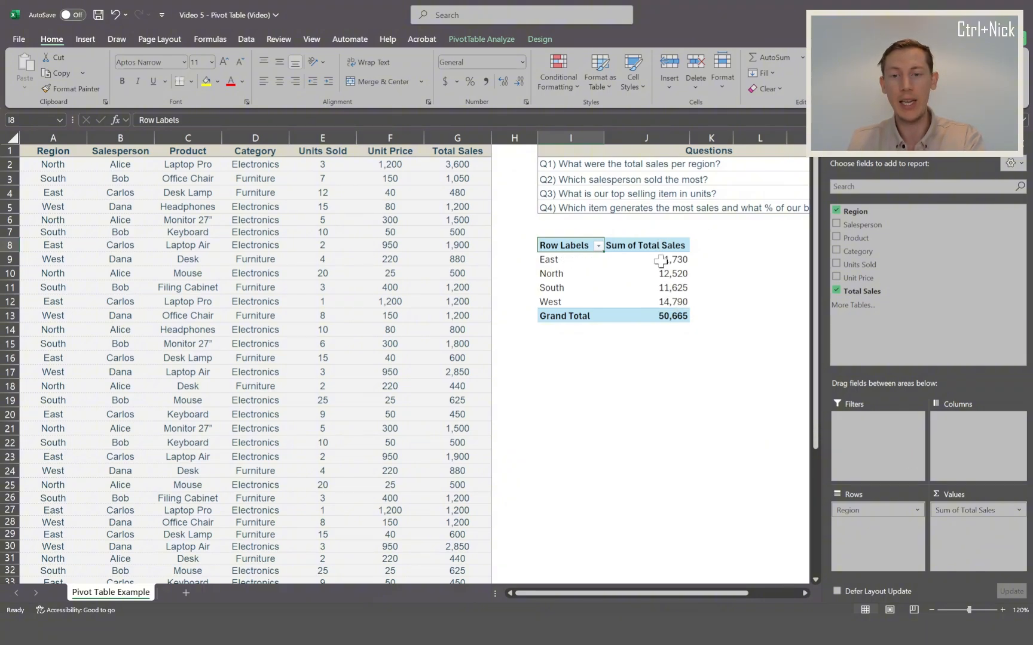
{"action": "left_click", "coordinate": [645, 260]}
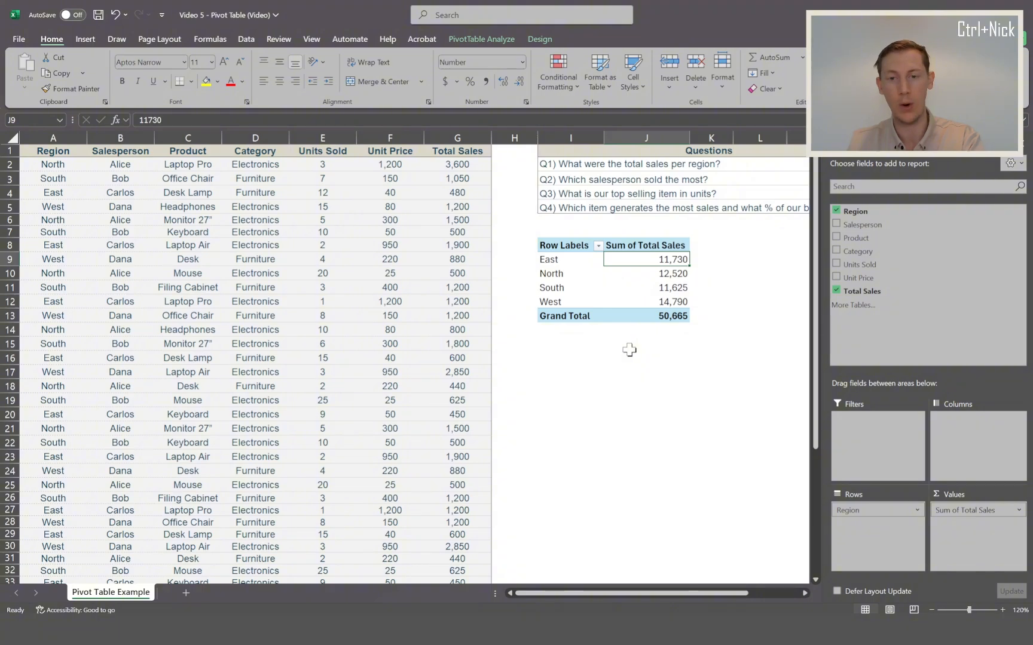
{"action": "mouse_move", "coordinate": [647, 317]}
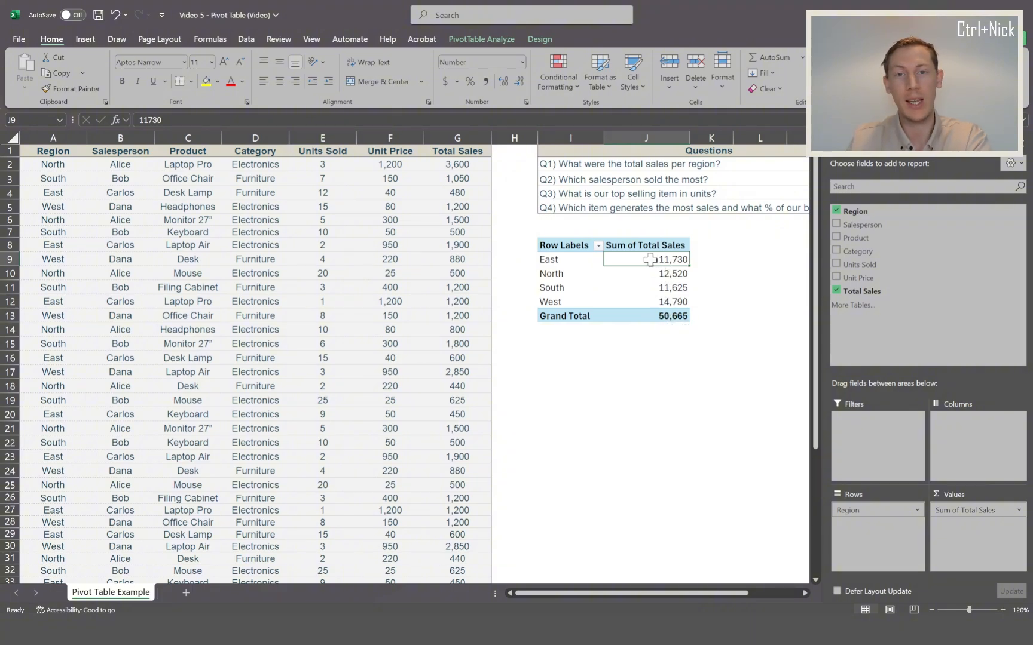
{"action": "mouse_move", "coordinate": [650, 260]}
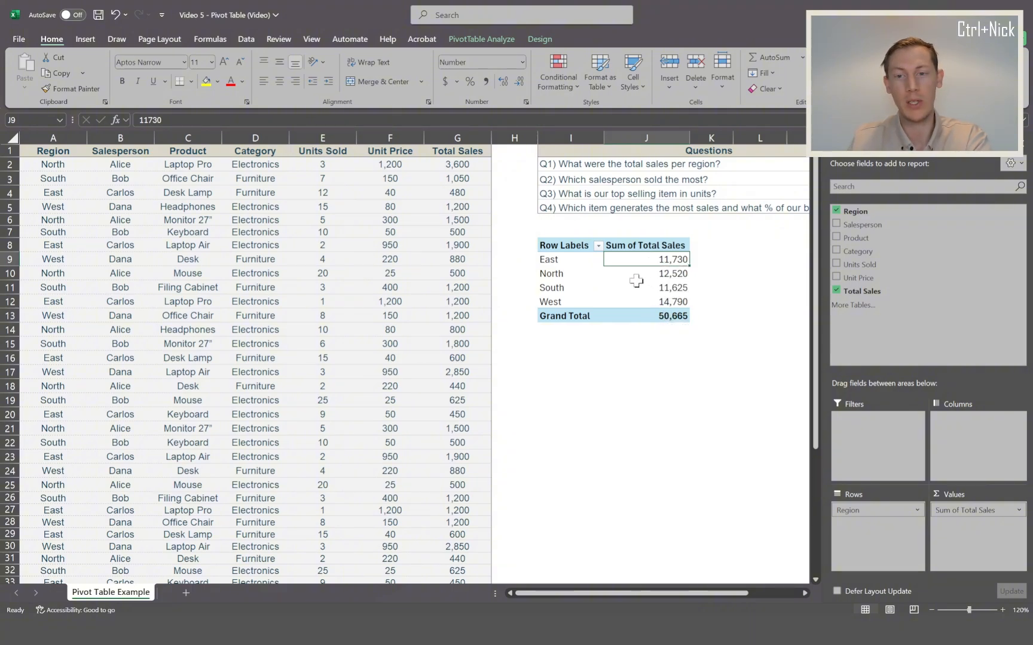
{"action": "left_click", "coordinate": [638, 289]}
{"action": "left_click", "coordinate": [641, 259]}
{"action": "left_click", "coordinate": [642, 280]}
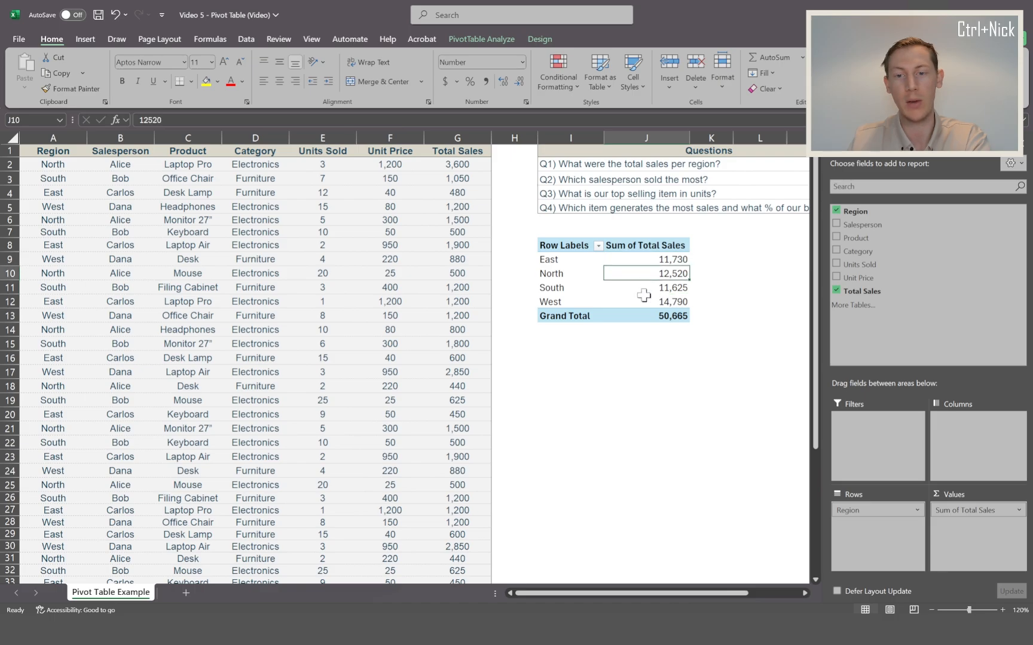
{"action": "left_click", "coordinate": [640, 290]}
{"action": "left_click", "coordinate": [648, 273]}
{"action": "left_click", "coordinate": [657, 263]}
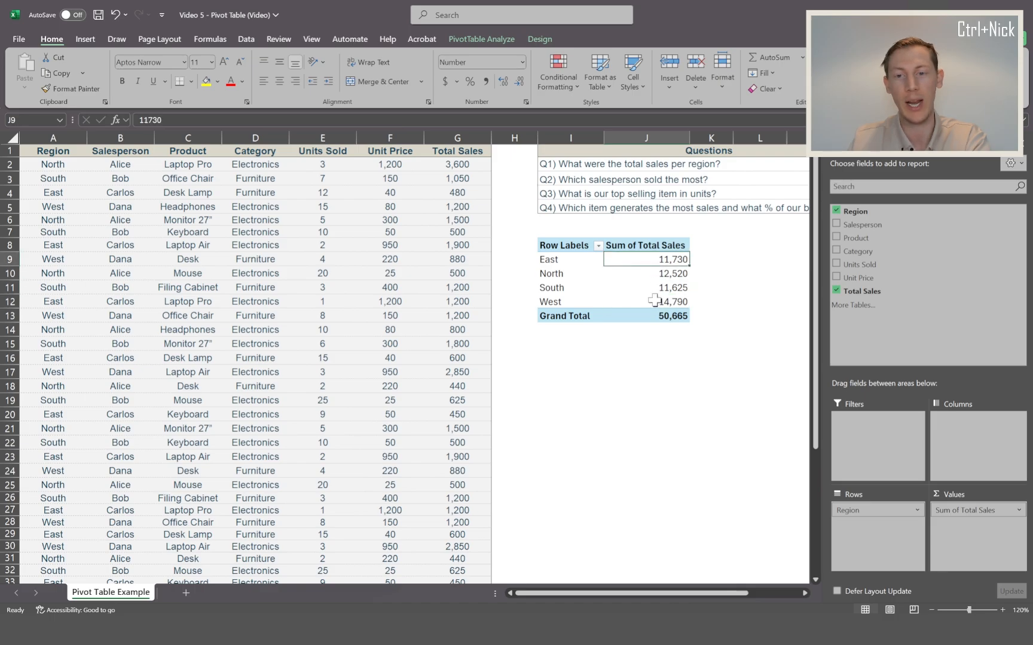
{"action": "left_click", "coordinate": [656, 288]}
{"action": "left_click", "coordinate": [653, 273]}
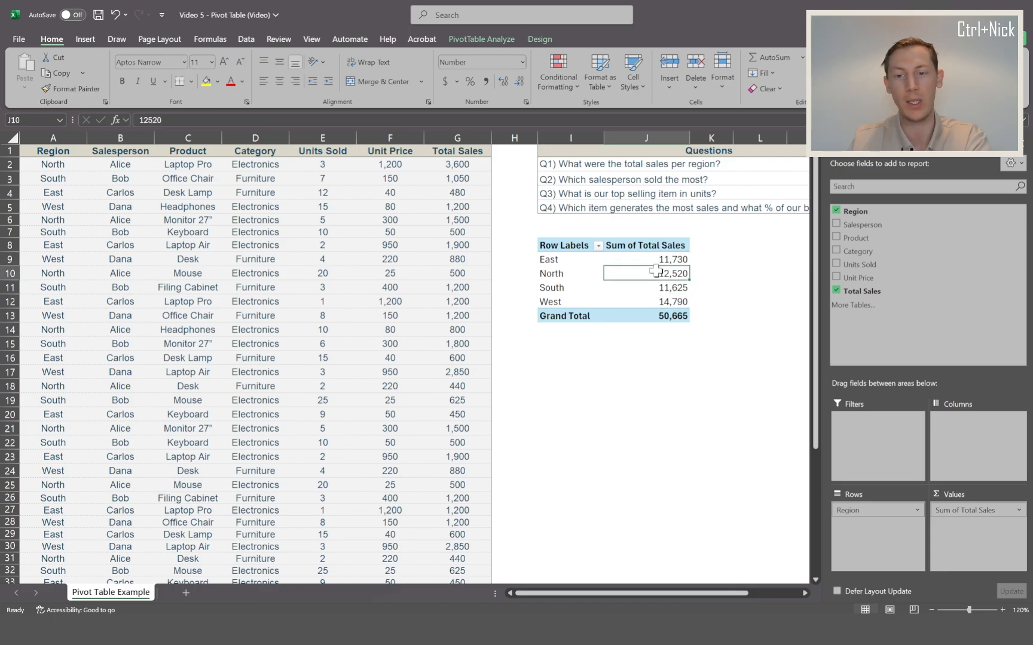
Step: Sort the regions in the PivotTable by Sum of Total Sales from largest to smallest
{"action": "right_click", "coordinate": [635, 277]}
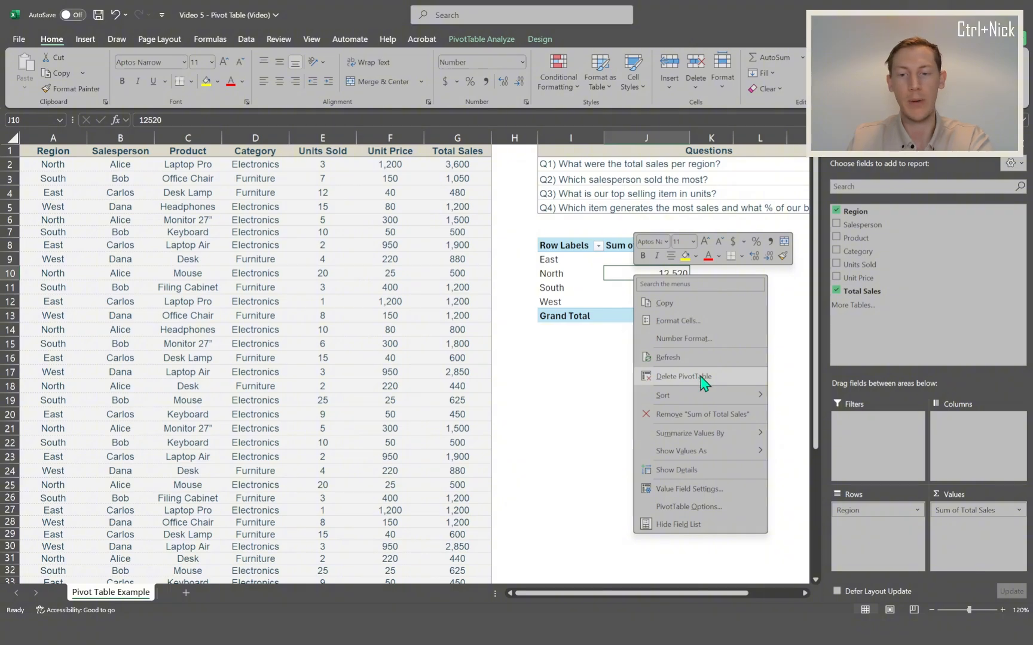
{"action": "mouse_move", "coordinate": [701, 399]}
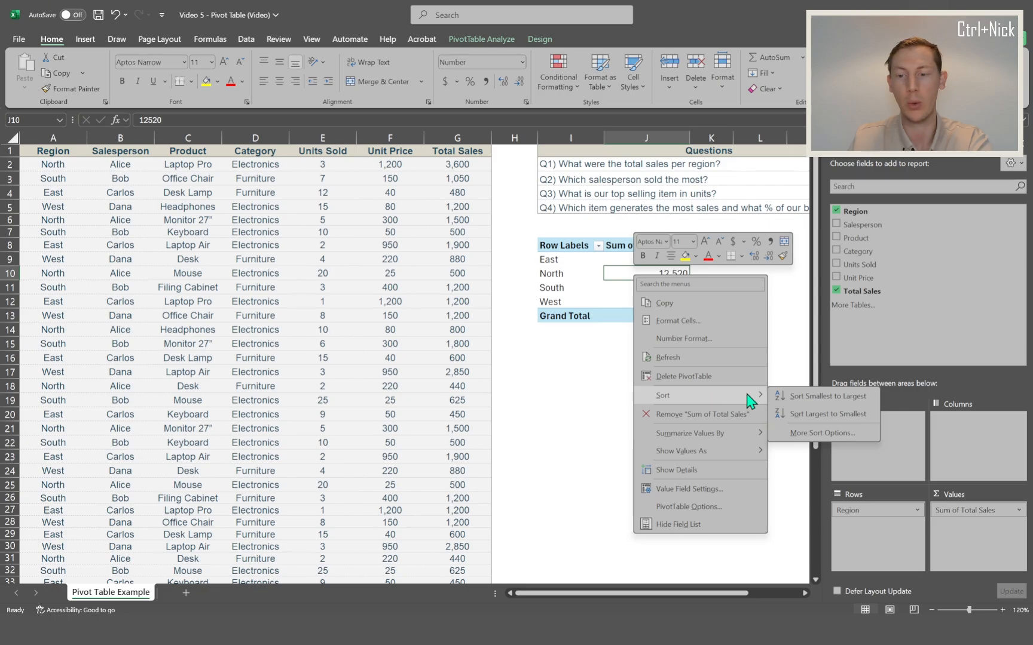
{"action": "left_click", "coordinate": [810, 416]}
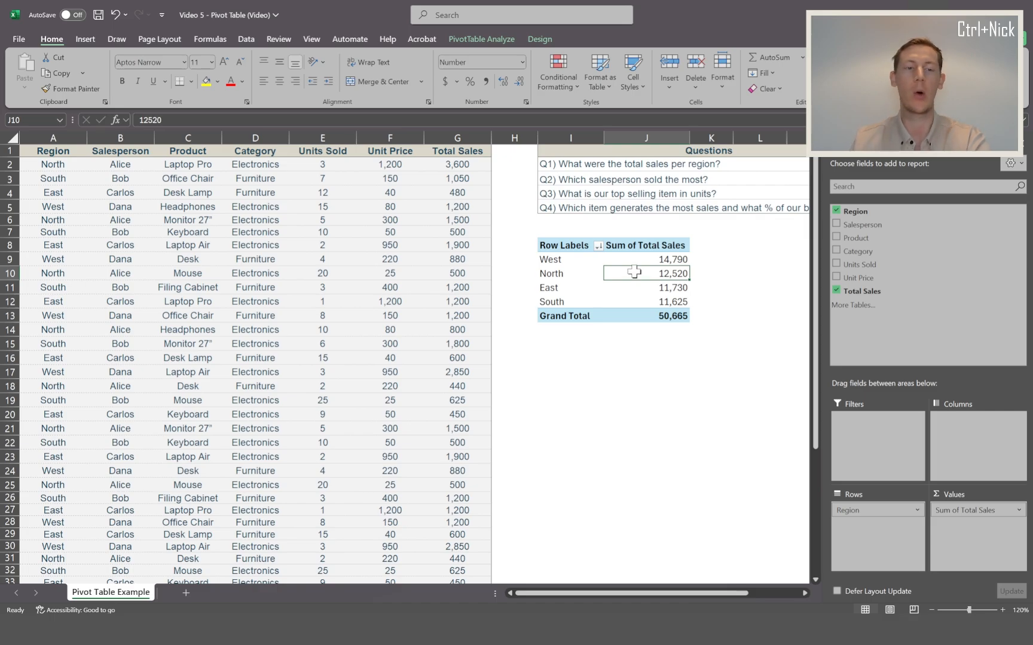
{"action": "mouse_move", "coordinate": [634, 270]}
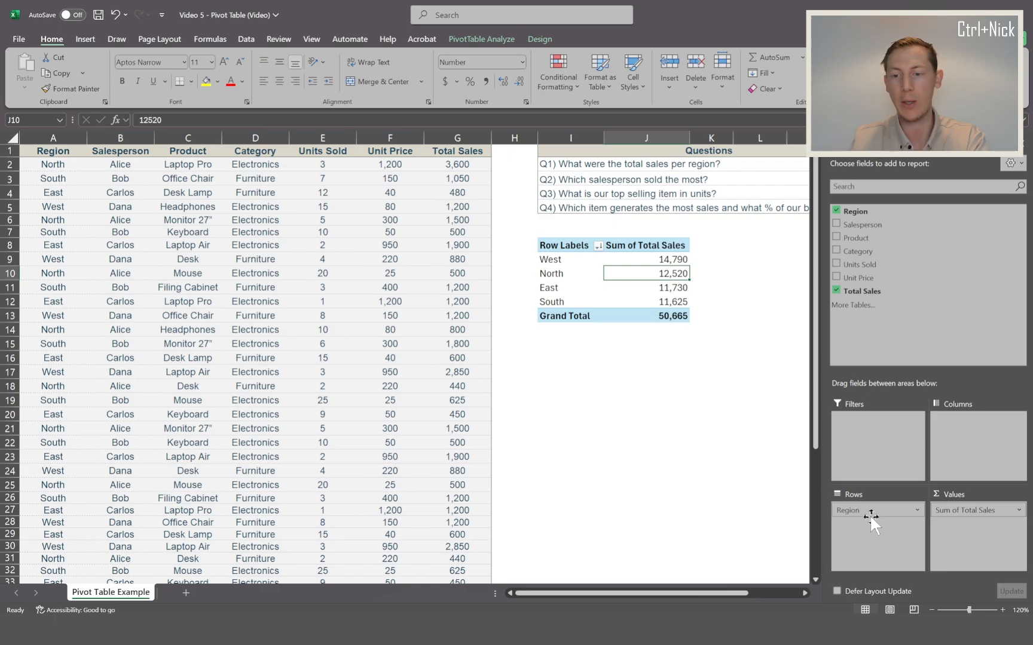
Step: Replace Region with Salesperson as the PivotTable's row field to answer Q2
{"action": "left_click_drag", "start_coordinate": [873, 511], "coordinate": [682, 474]}
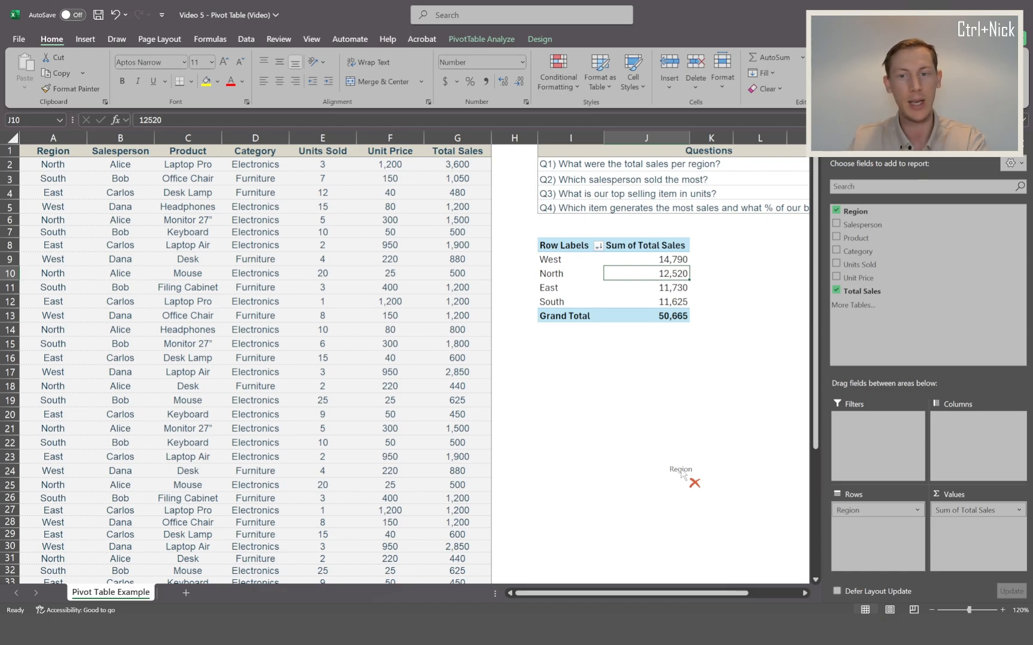
{"action": "left_click_drag", "start_coordinate": [682, 474], "coordinate": [682, 474]}
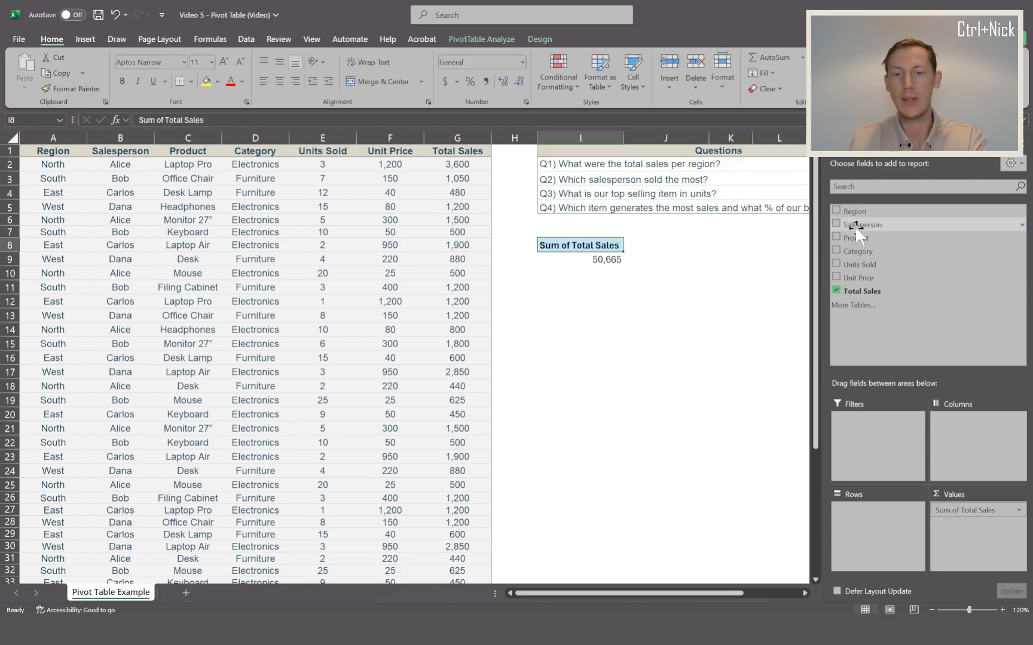
{"action": "left_click_drag", "start_coordinate": [854, 226], "coordinate": [873, 536]}
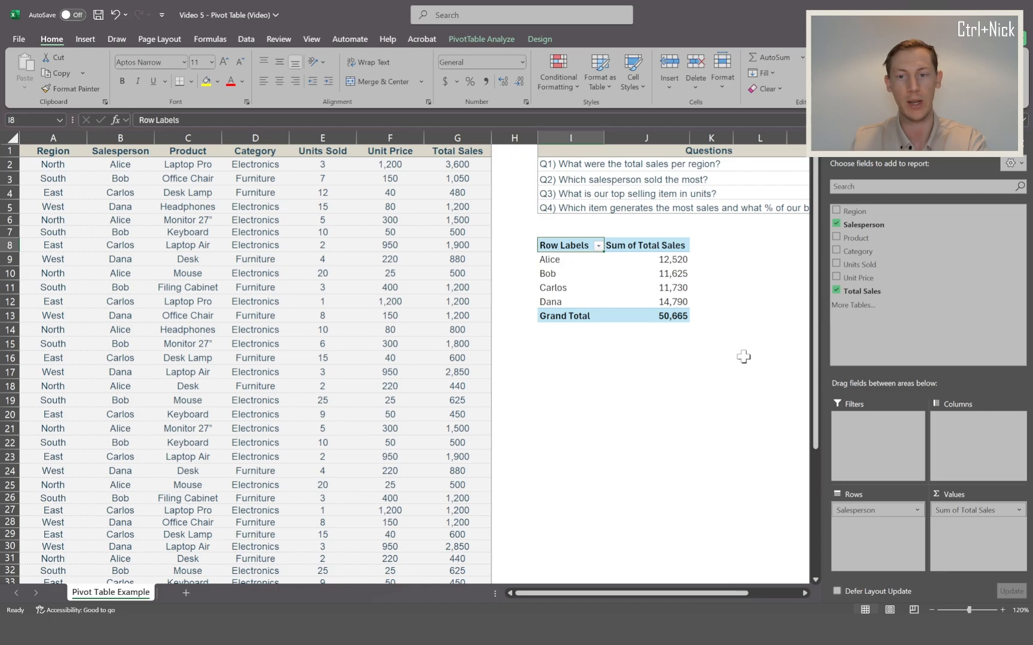
Step: Sort the salespeople by Sum of Total Sales from largest to smallest and check the highest and lowest sellers
{"action": "right_click", "coordinate": [669, 275]}
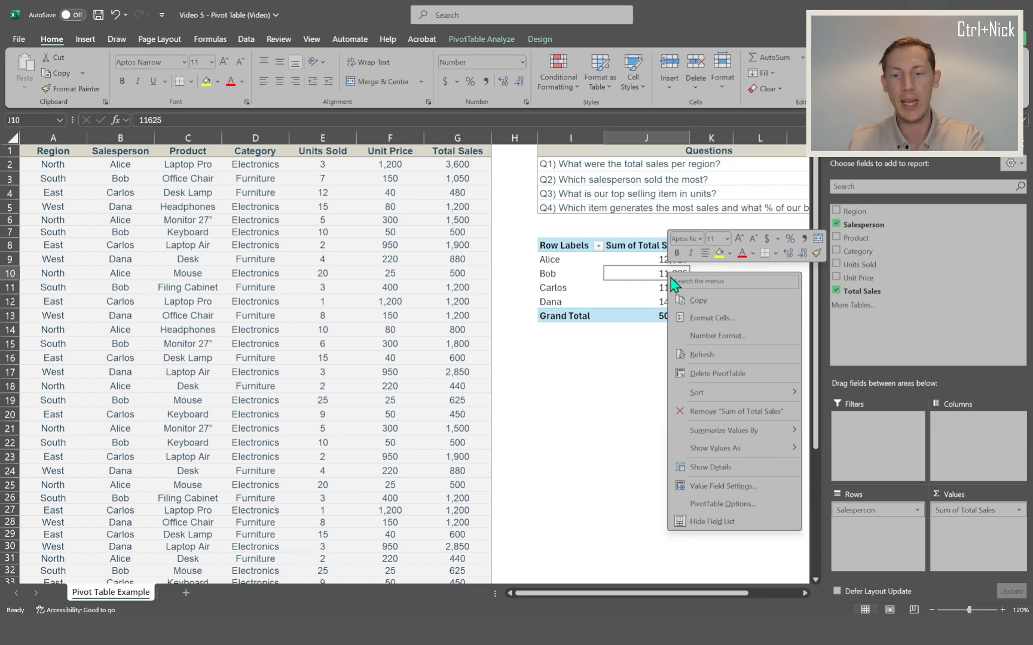
{"action": "mouse_move", "coordinate": [748, 392]}
{"action": "left_click", "coordinate": [836, 413]}
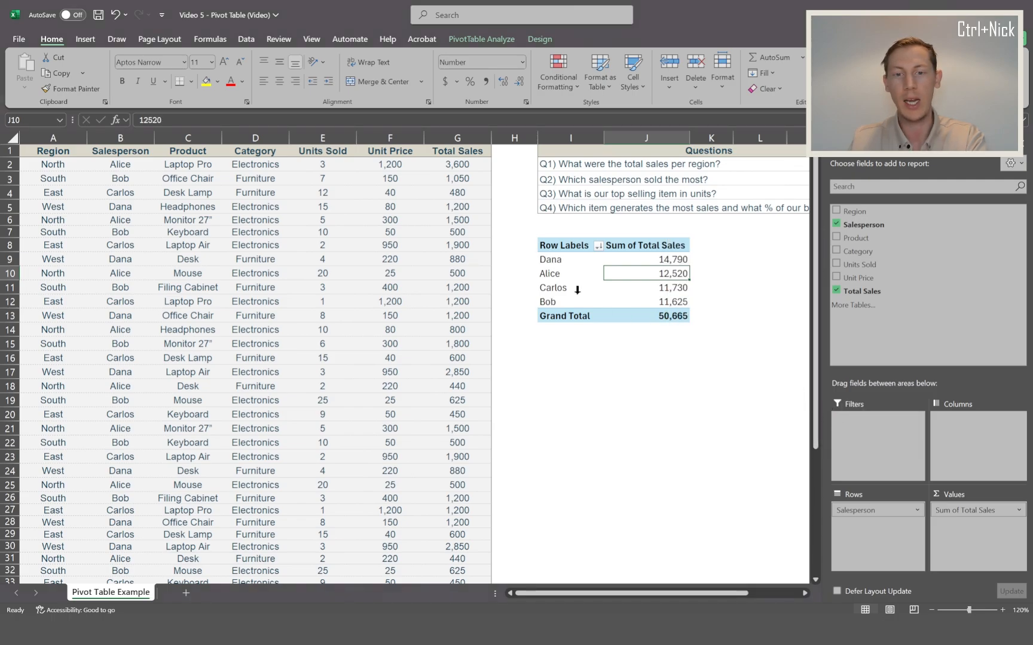
{"action": "left_click", "coordinate": [649, 258]}
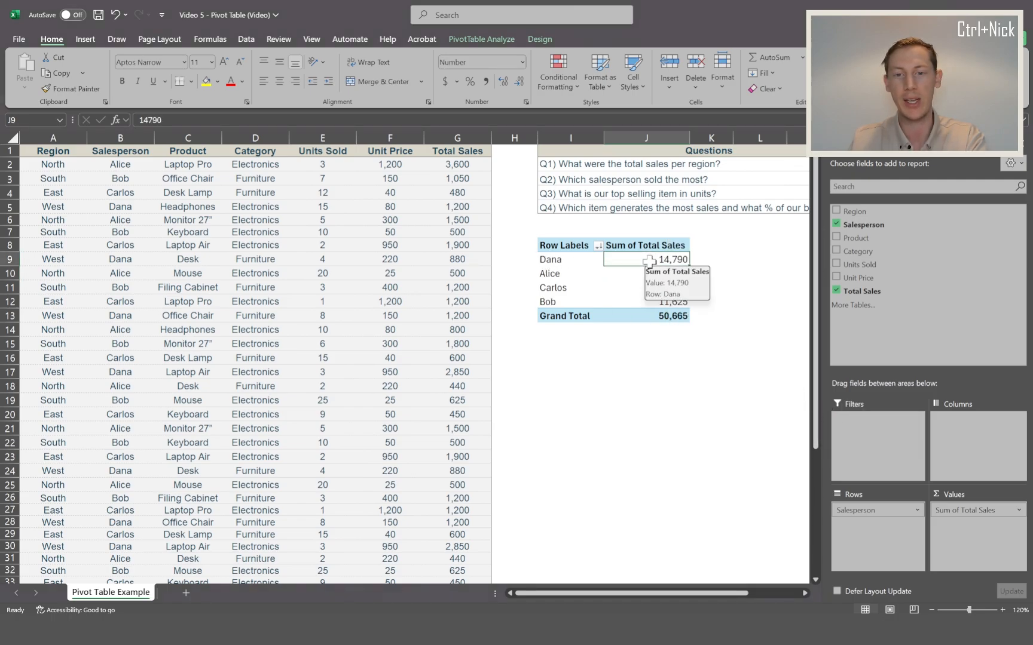
{"action": "left_click", "coordinate": [638, 299]}
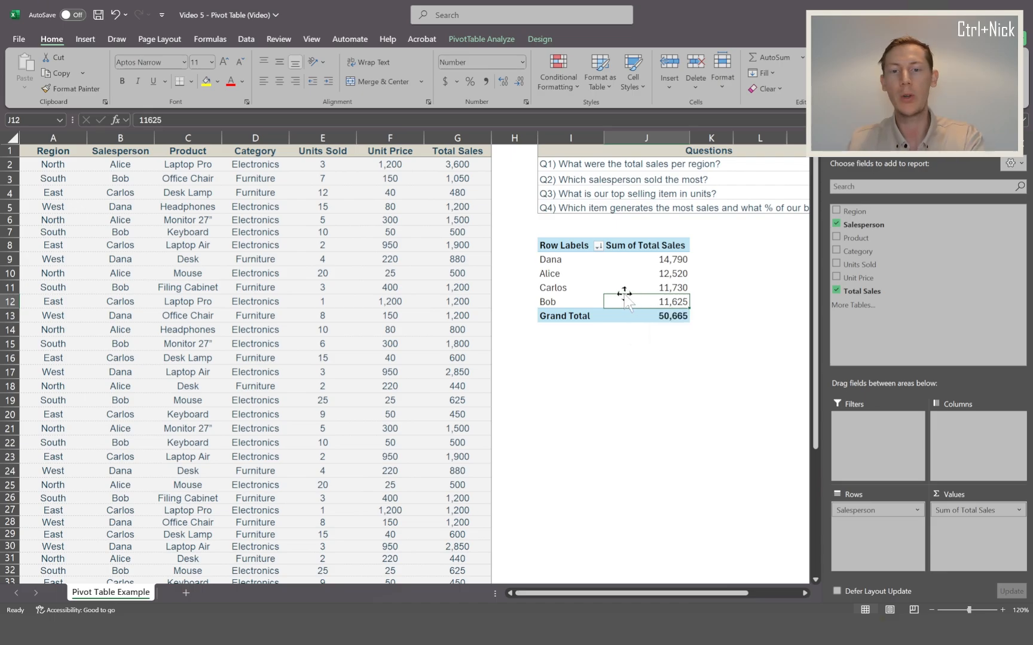
Step: Rebuild the PivotTable for Q3 with Product as the rows and the sum of Units Sold as the values
{"action": "left_click", "coordinate": [566, 193]}
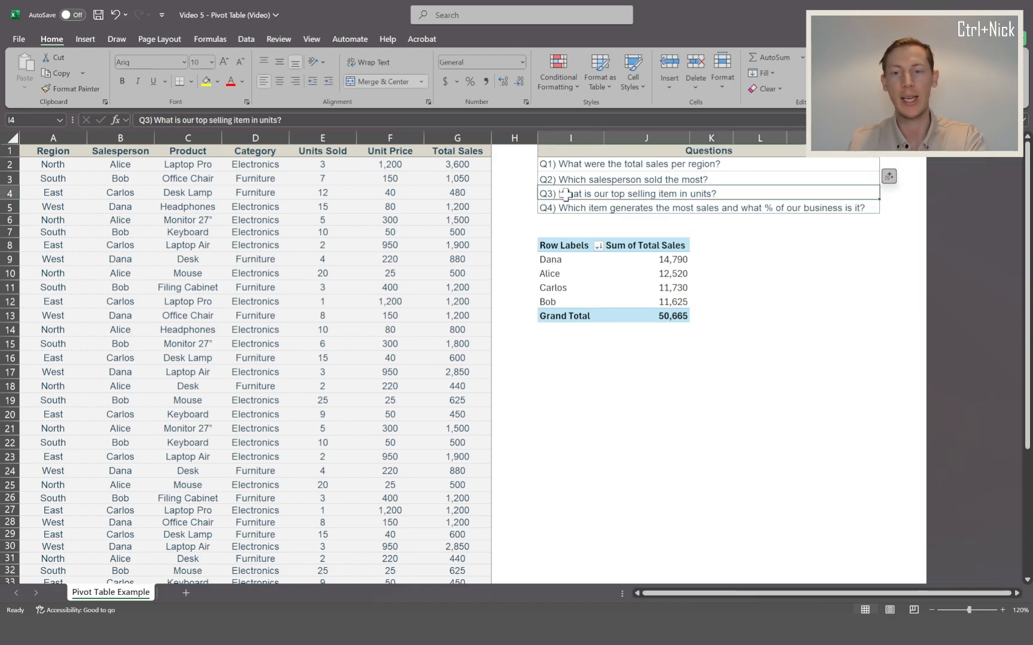
{"action": "left_click", "coordinate": [658, 273]}
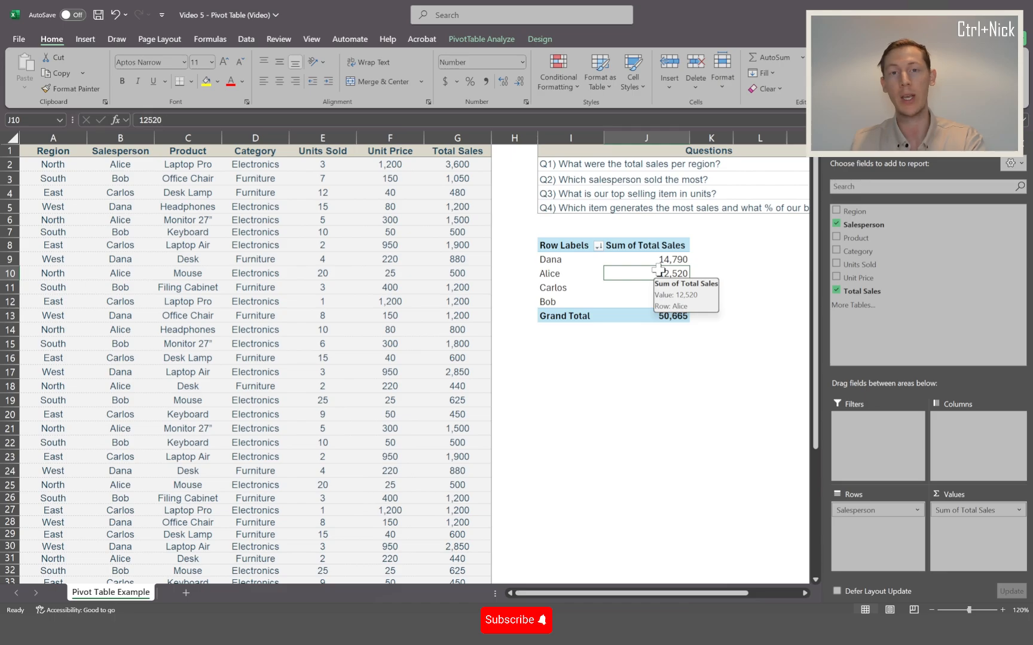
{"action": "left_click", "coordinate": [322, 137]}
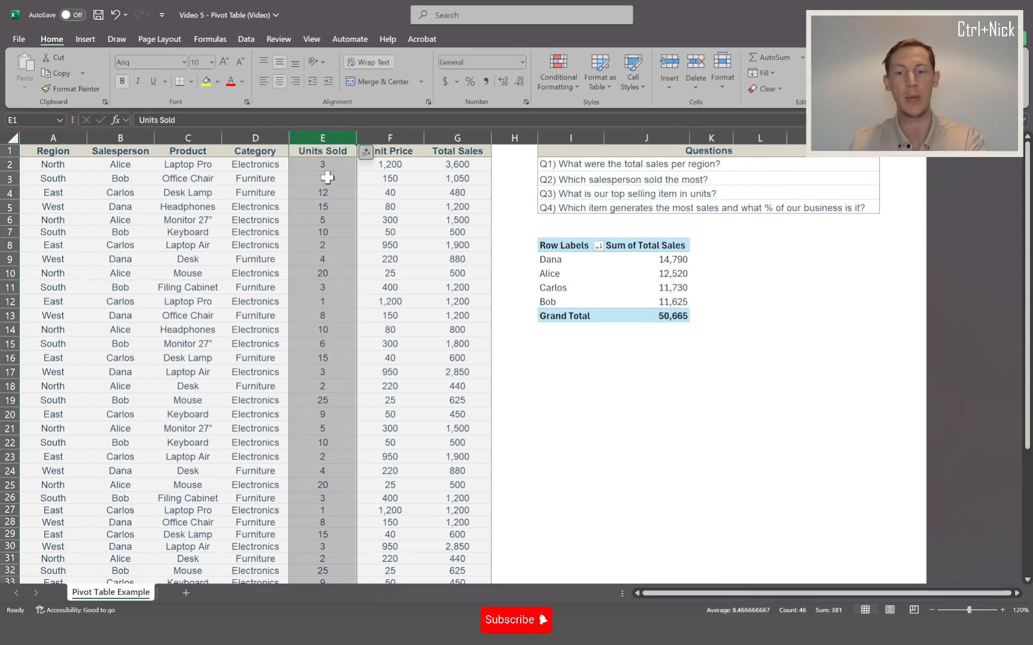
{"action": "left_click", "coordinate": [669, 288]}
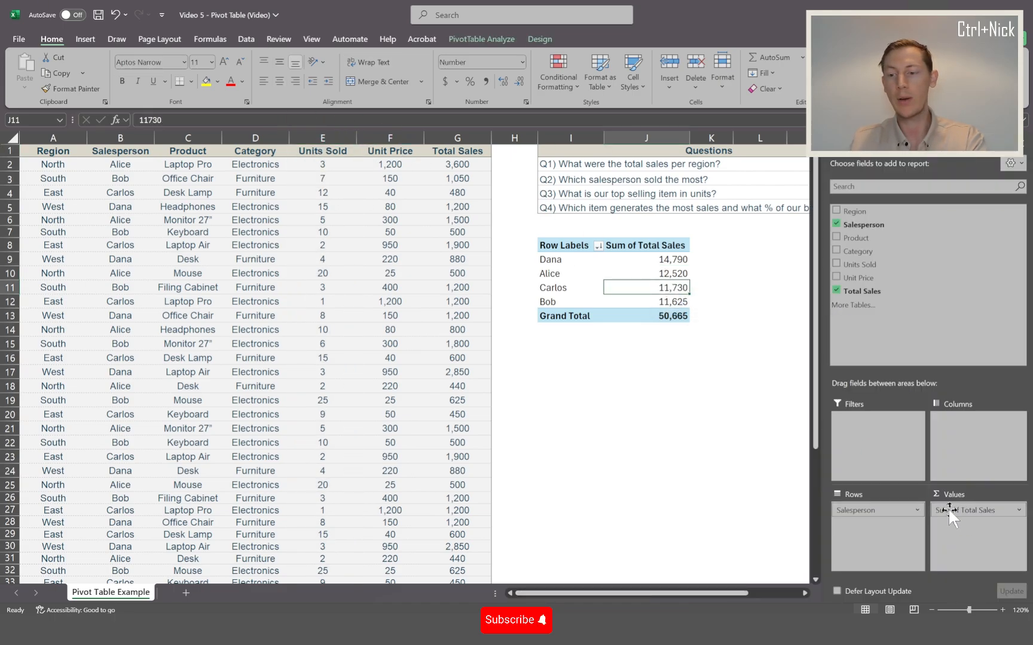
{"action": "left_click_drag", "start_coordinate": [974, 508], "coordinate": [571, 399]}
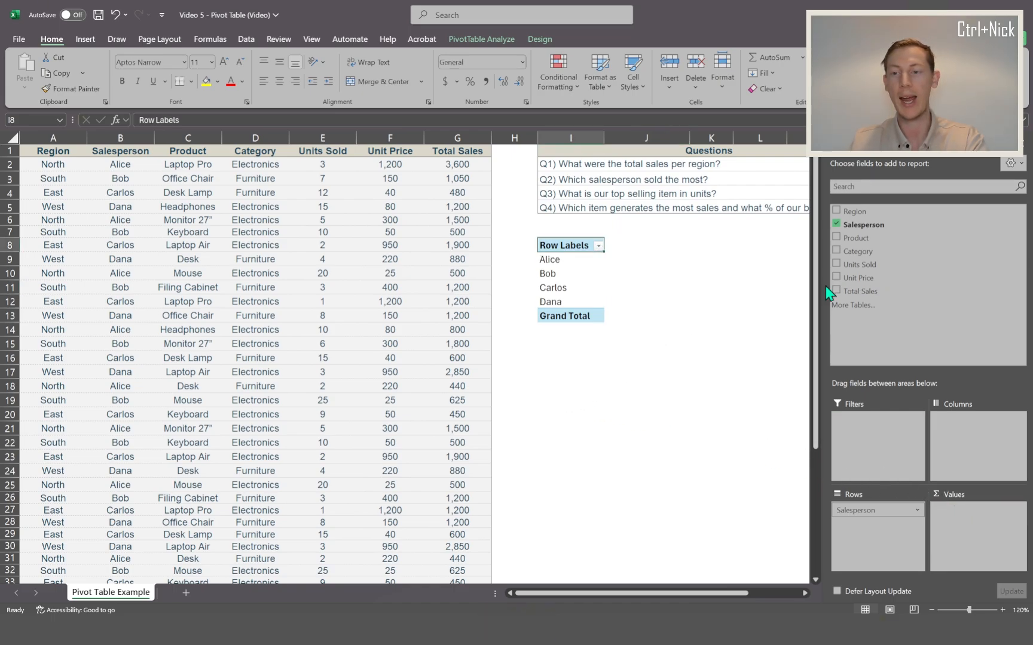
{"action": "left_click_drag", "start_coordinate": [856, 267], "coordinate": [970, 533]}
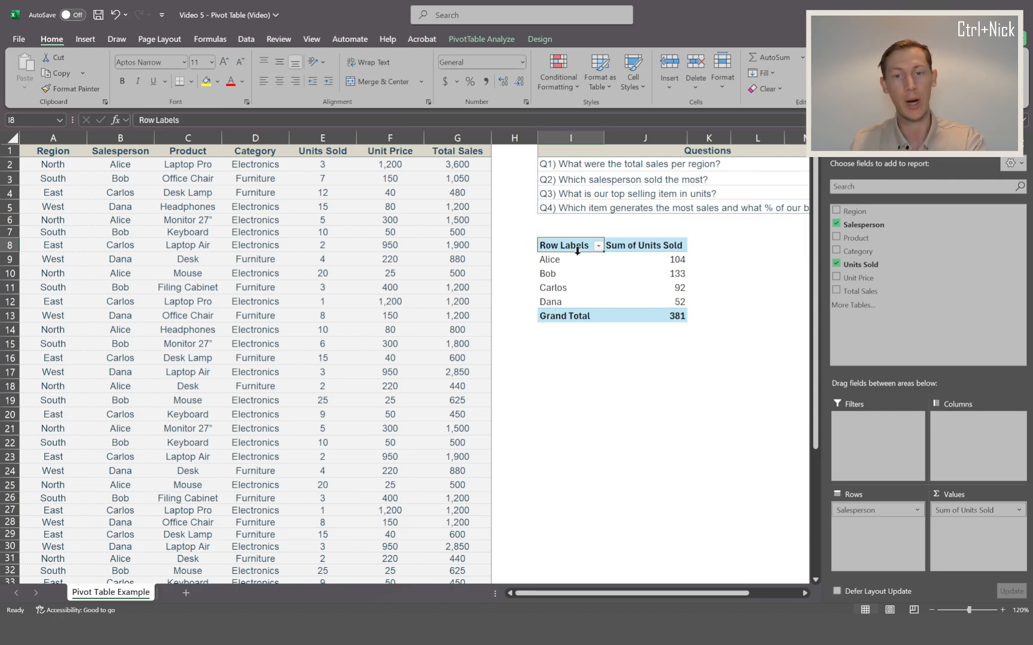
{"action": "left_click_drag", "start_coordinate": [876, 511], "coordinate": [675, 449]}
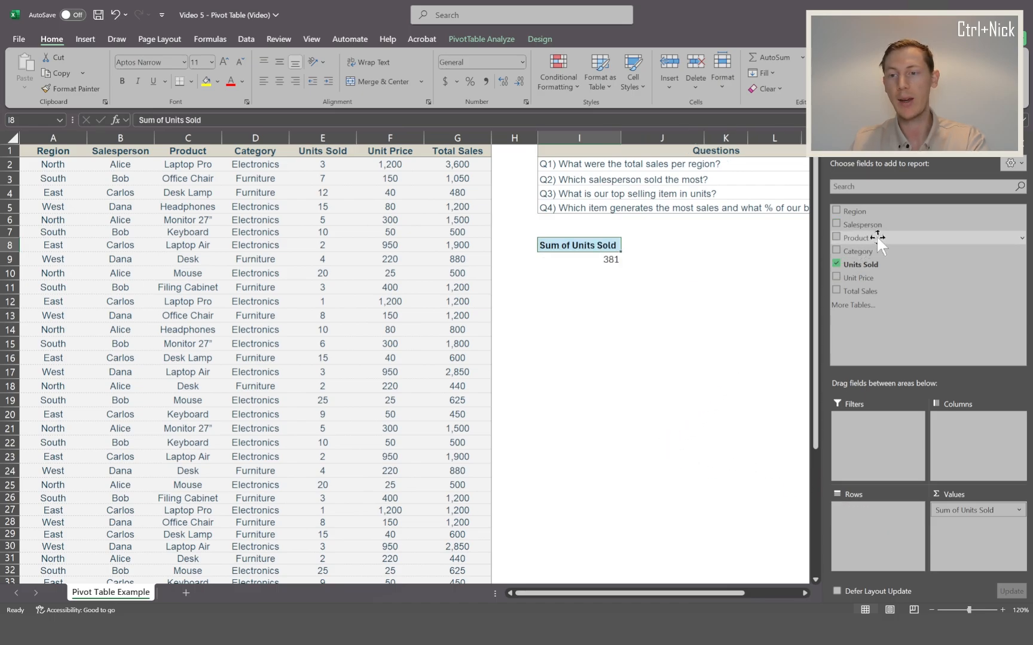
{"action": "left_click_drag", "start_coordinate": [876, 235], "coordinate": [874, 535]}
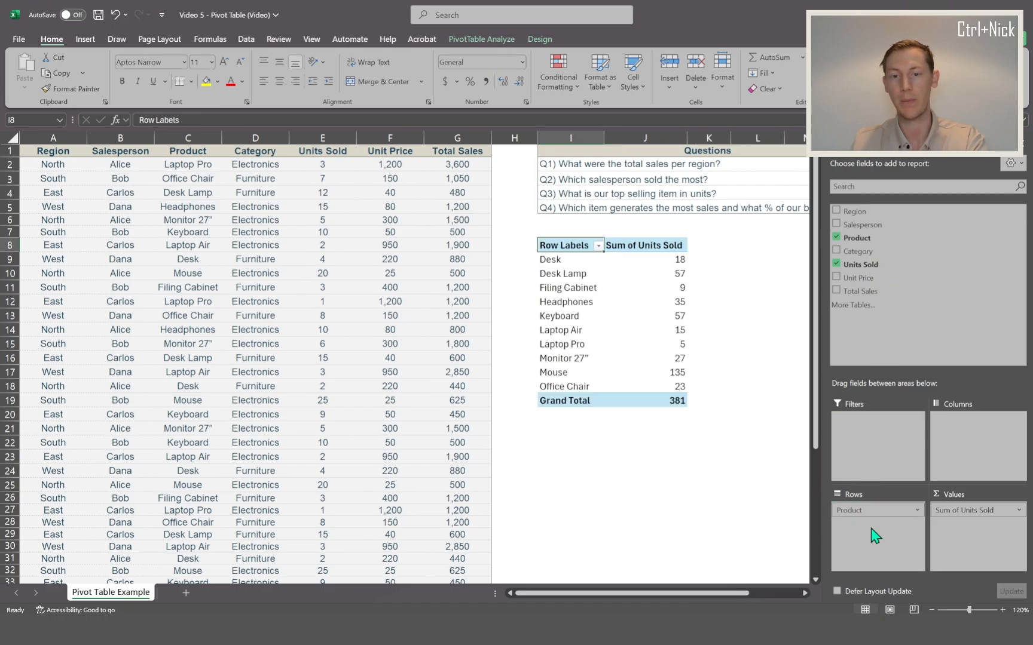
Step: Sort the products by Sum of Units Sold from largest to smallest and check the lowest seller
{"action": "right_click", "coordinate": [669, 288]}
{"action": "mouse_move", "coordinate": [701, 407]}
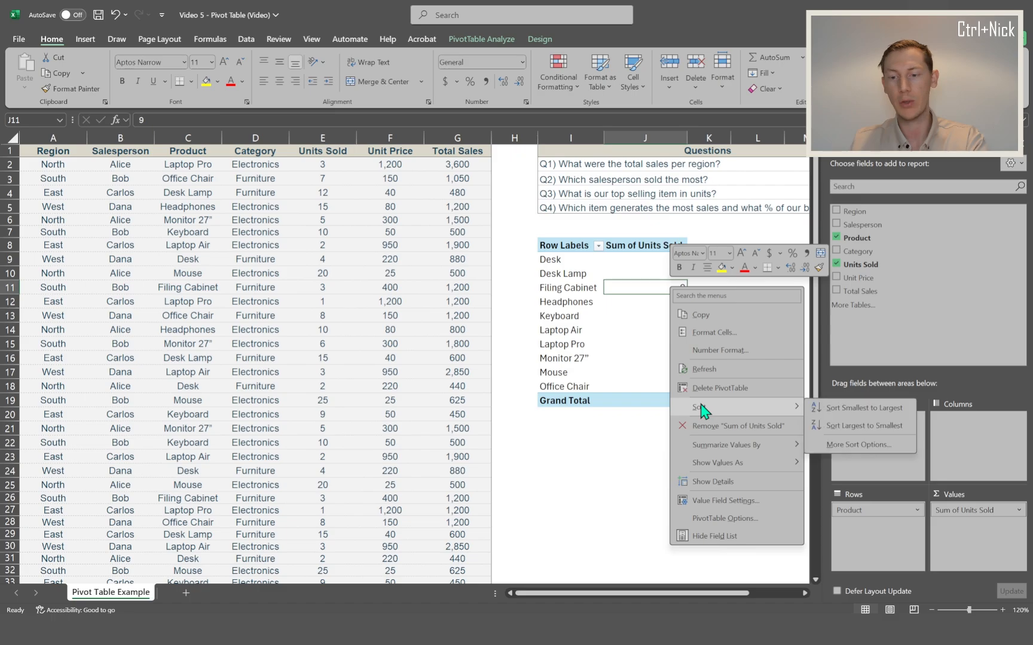
{"action": "left_click", "coordinate": [840, 426]}
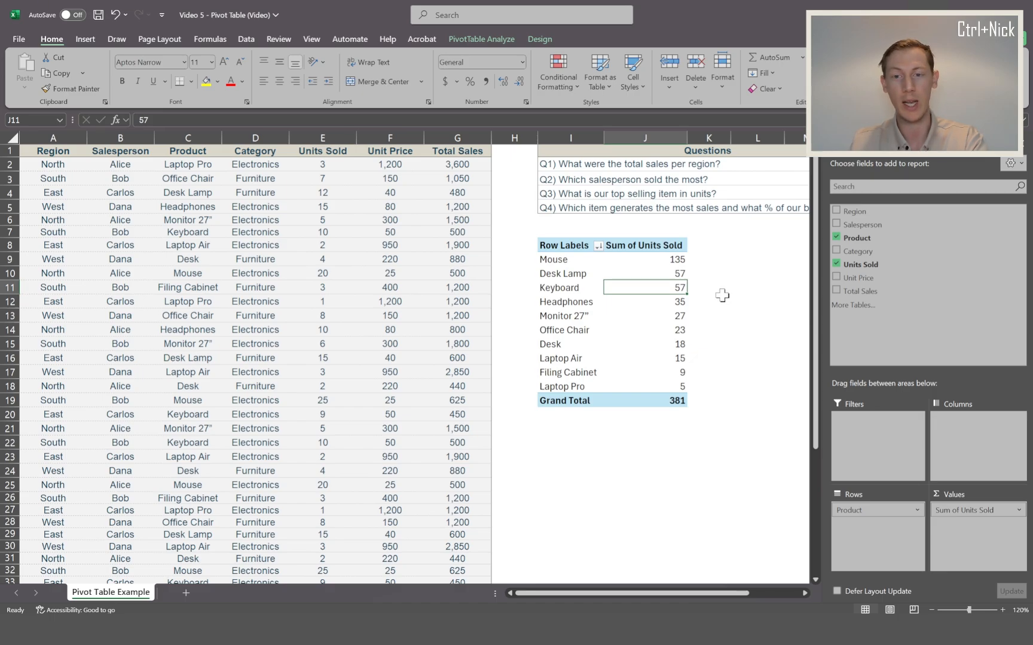
{"action": "left_click", "coordinate": [662, 387]}
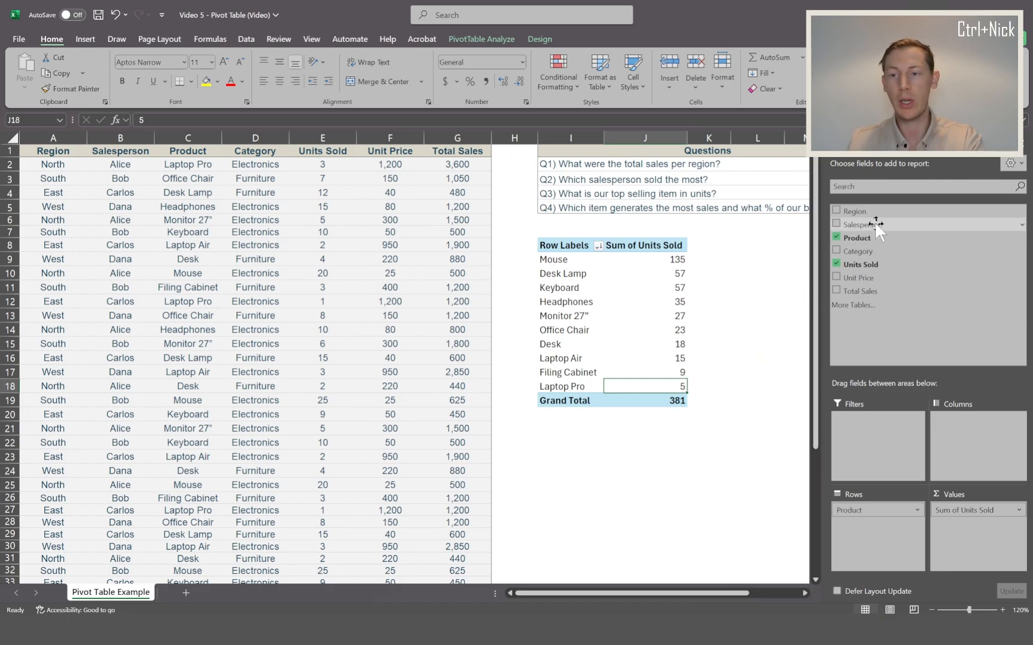
Step: Add Salesperson above Product in the PivotTable rows to break down each salesperson's units sold by product
{"action": "left_click_drag", "start_coordinate": [874, 221], "coordinate": [883, 515]}
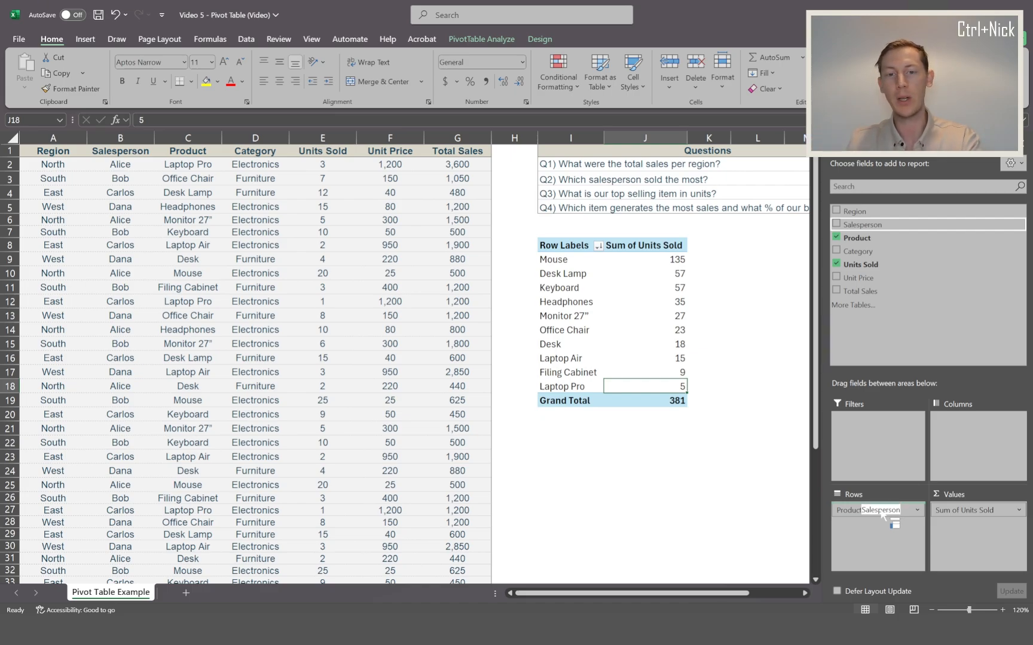
{"action": "left_click_drag", "start_coordinate": [883, 515], "coordinate": [883, 510]}
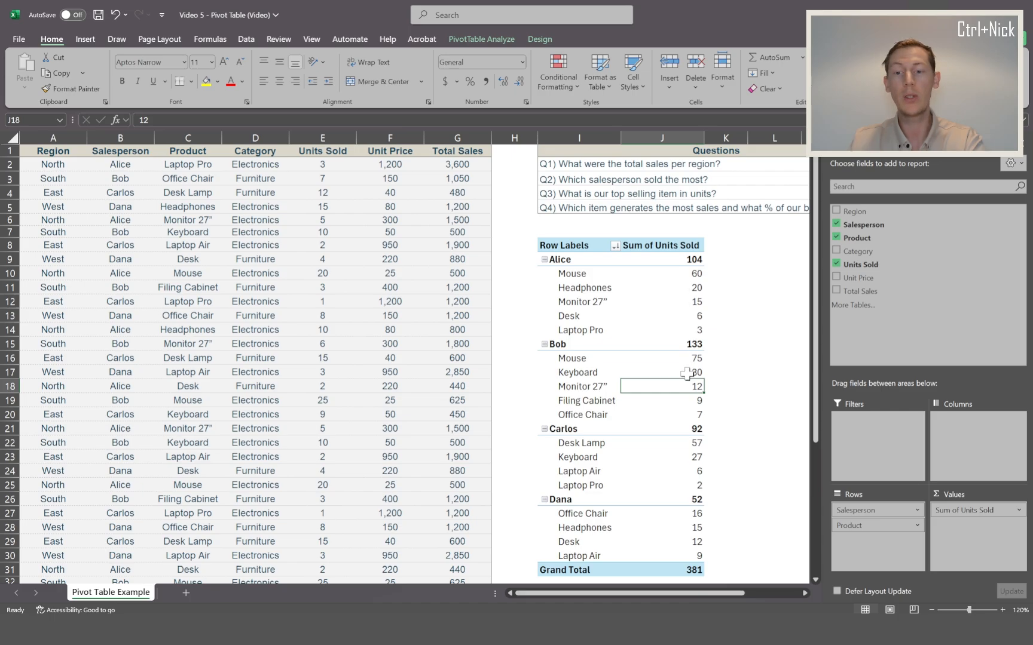
{"action": "left_click", "coordinate": [684, 458]}
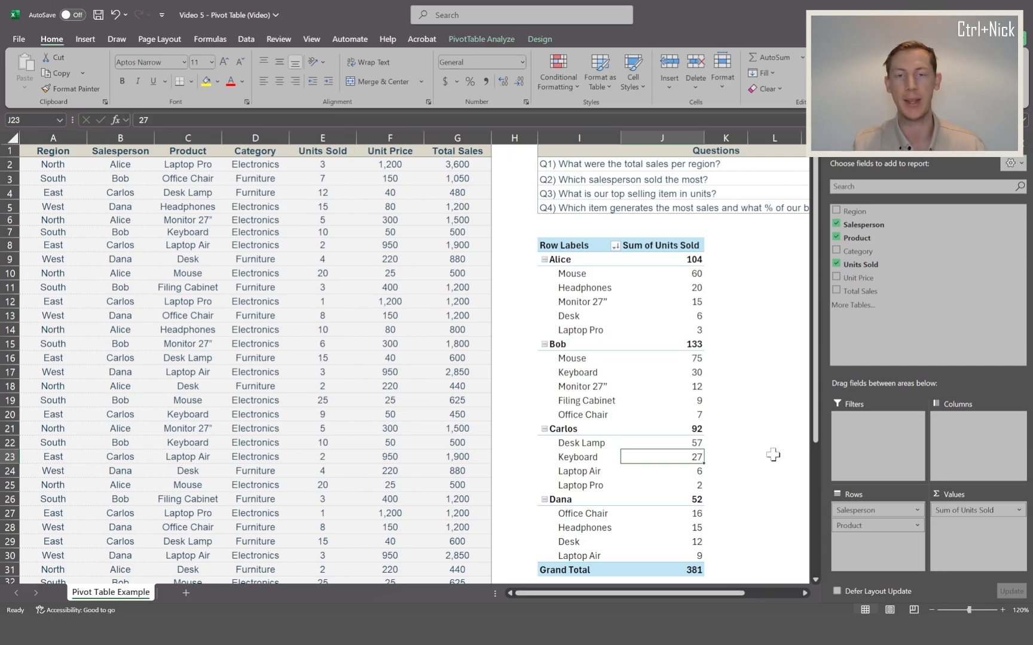
Step: Clear all PivotTable fields and rebuild it for Q4 with Product as the rows and the sum of Total Sales as the values
{"action": "left_click_drag", "start_coordinate": [857, 525], "coordinate": [744, 497]}
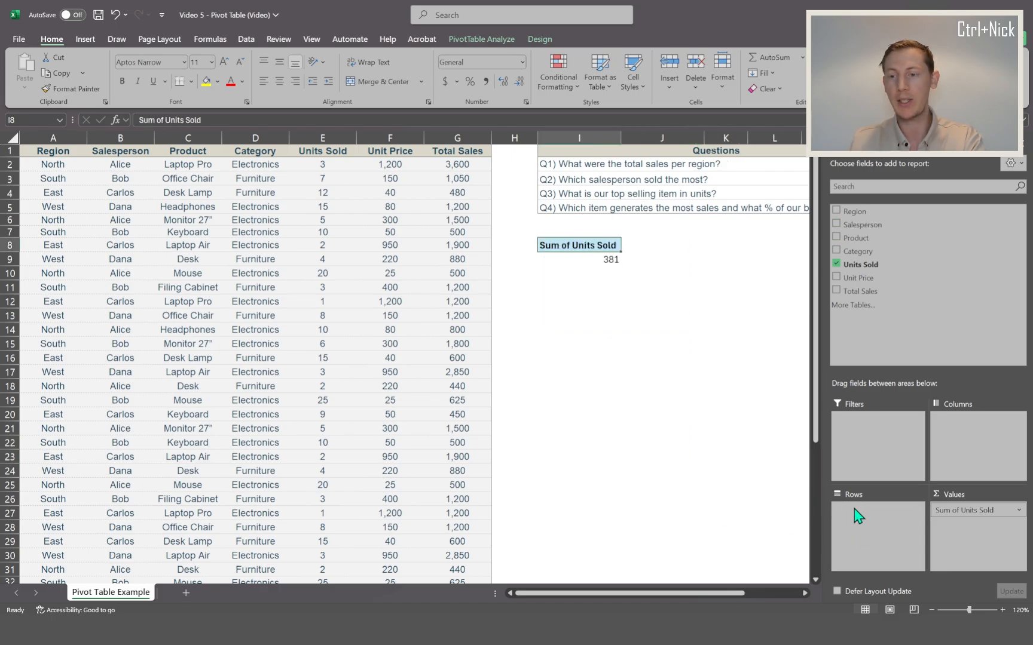
{"action": "left_click_drag", "start_coordinate": [714, 444], "coordinate": [716, 440]}
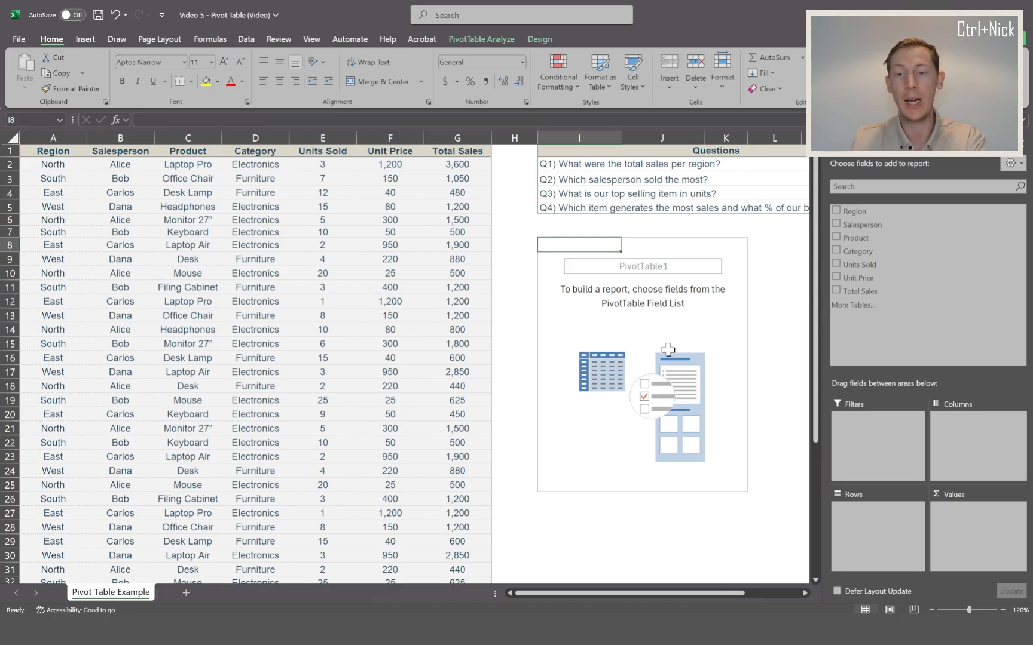
{"action": "left_click_drag", "start_coordinate": [661, 593], "coordinate": [806, 593]}
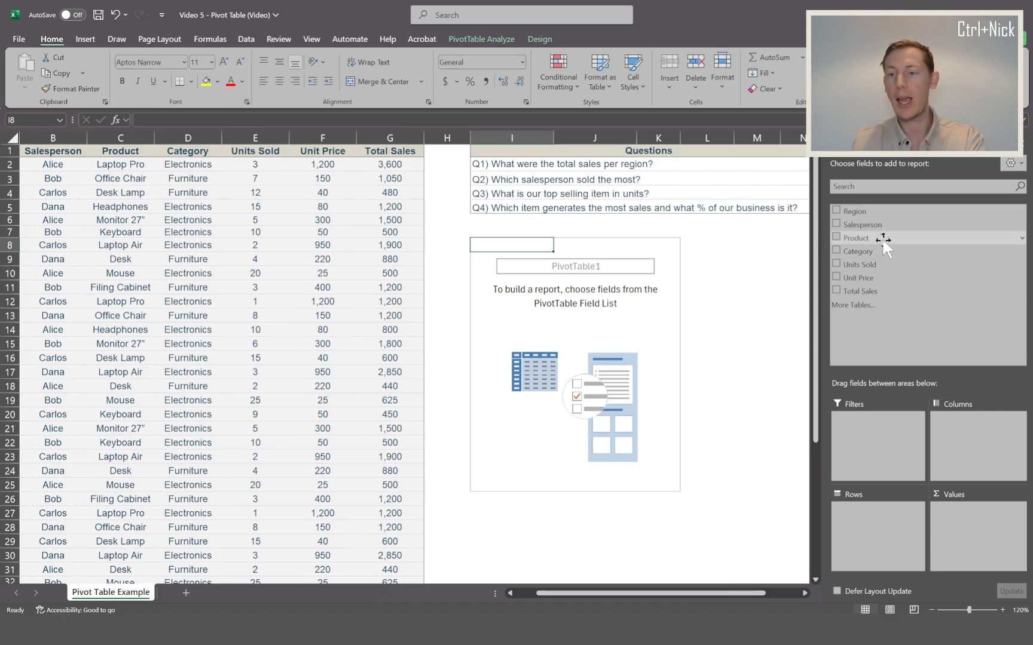
{"action": "left_click_drag", "start_coordinate": [882, 238], "coordinate": [879, 535]}
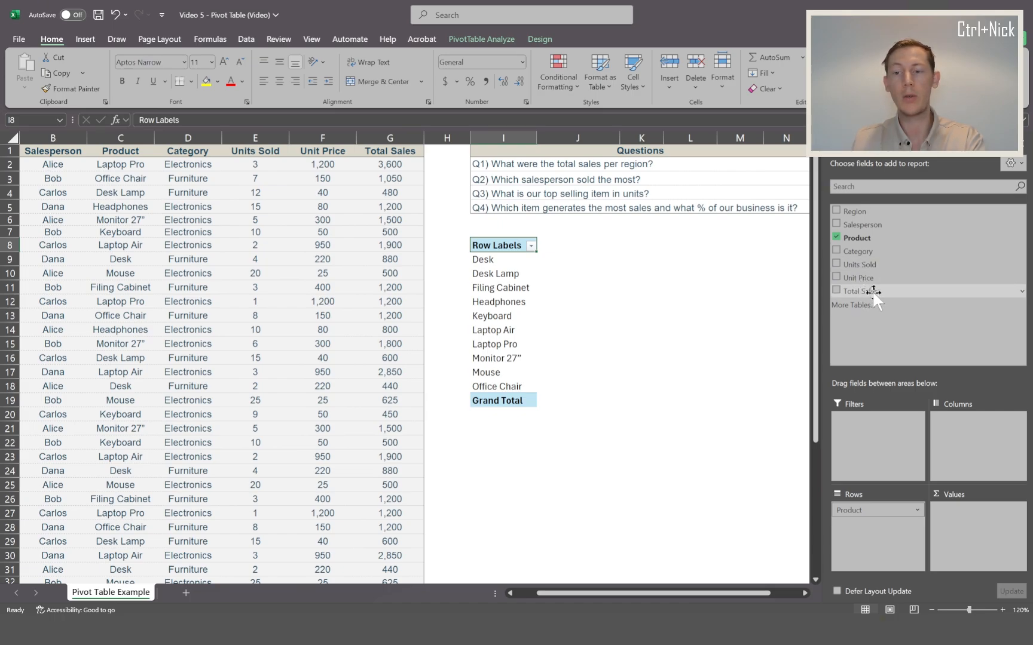
{"action": "left_click_drag", "start_coordinate": [873, 290], "coordinate": [976, 537]}
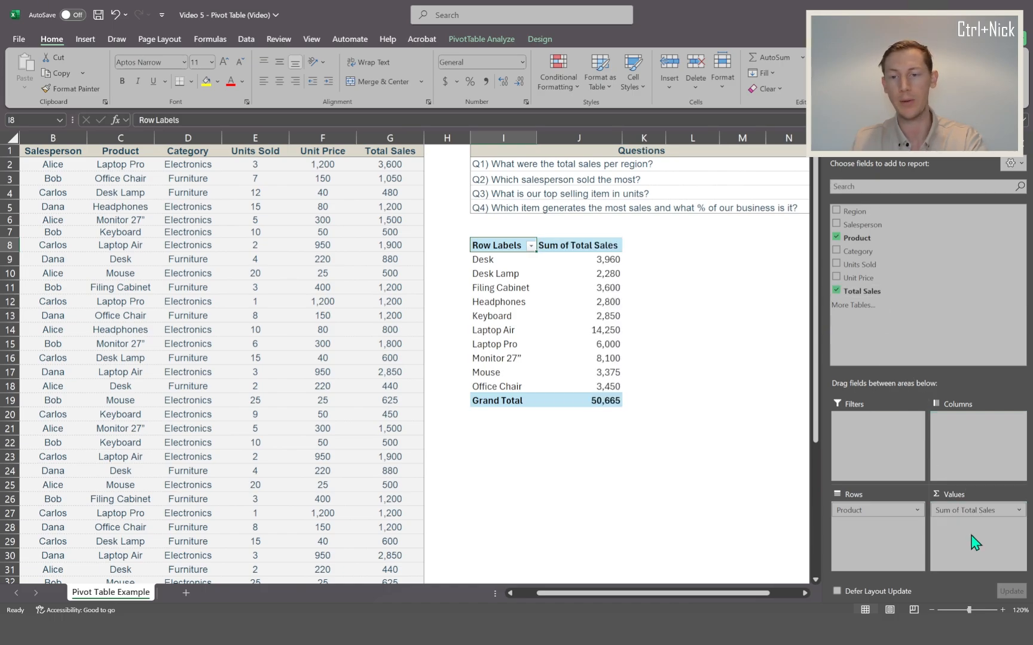
Step: Sort the products by Sum of Total Sales from largest to smallest and check the top product's figure
{"action": "right_click", "coordinate": [606, 302]}
{"action": "mouse_move", "coordinate": [664, 422]}
{"action": "left_click", "coordinate": [791, 441]}
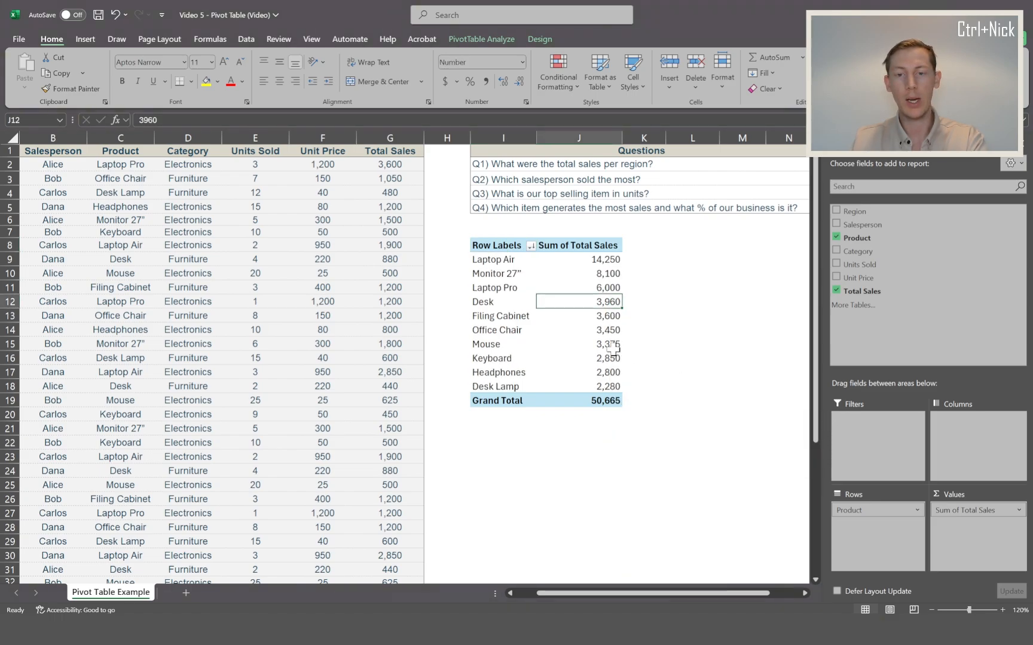
{"action": "left_click", "coordinate": [584, 260]}
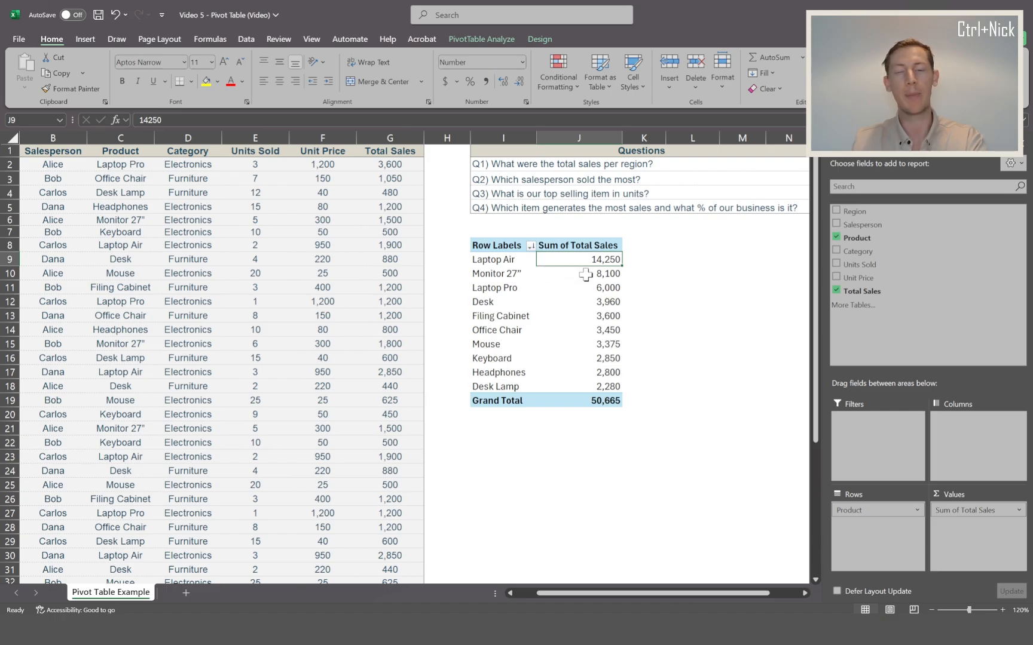
{"action": "mouse_move", "coordinate": [584, 274]}
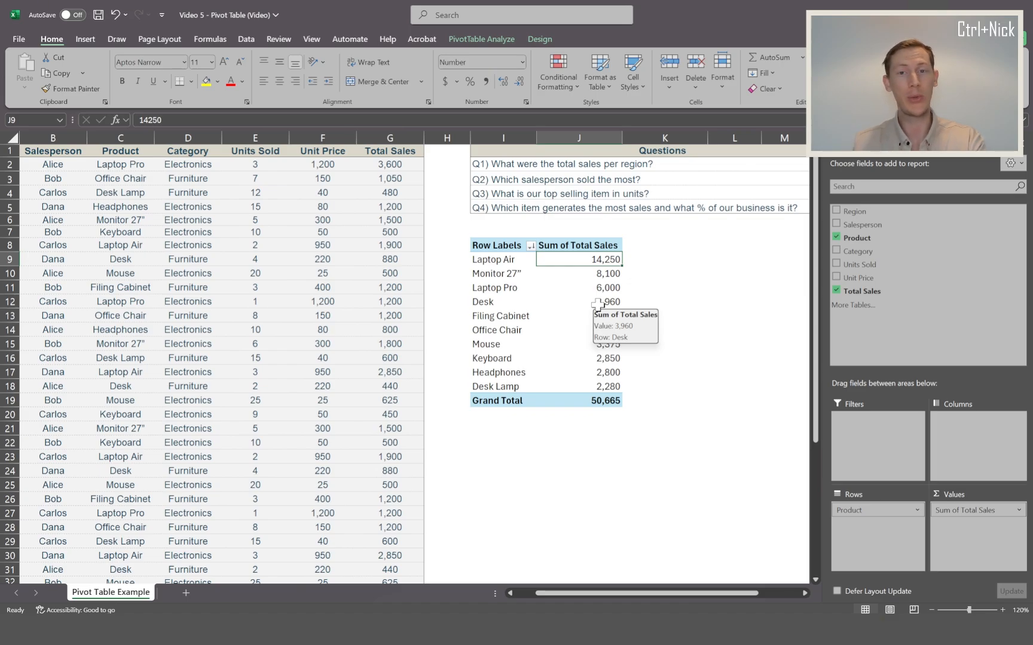
Step: Show the Sum of Total Sales values as % of Grand Total
{"action": "right_click", "coordinate": [579, 259]}
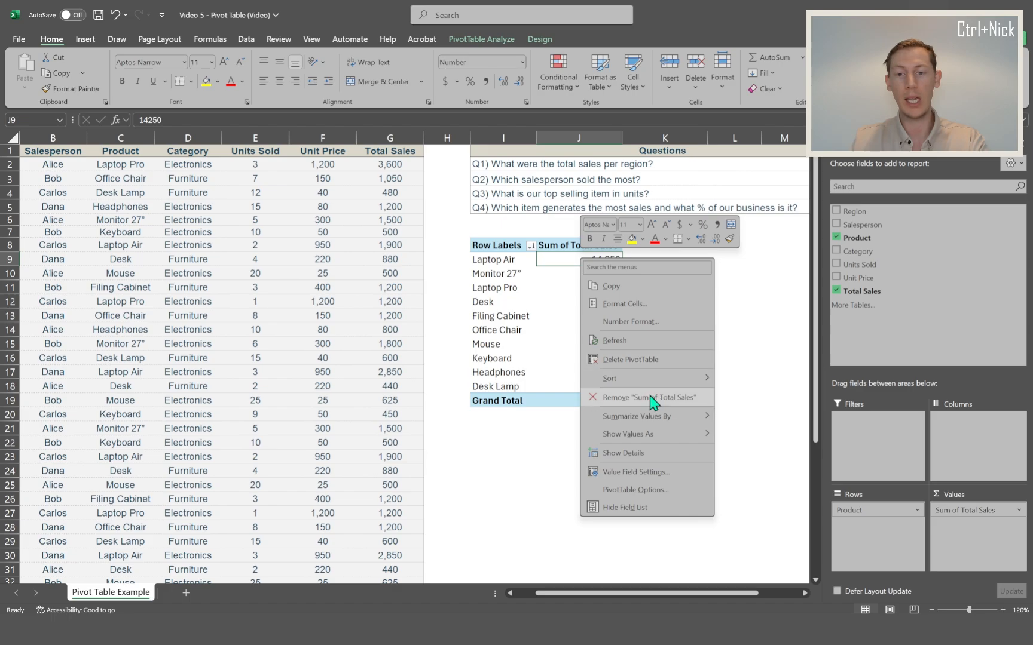
{"action": "mouse_move", "coordinate": [653, 422]}
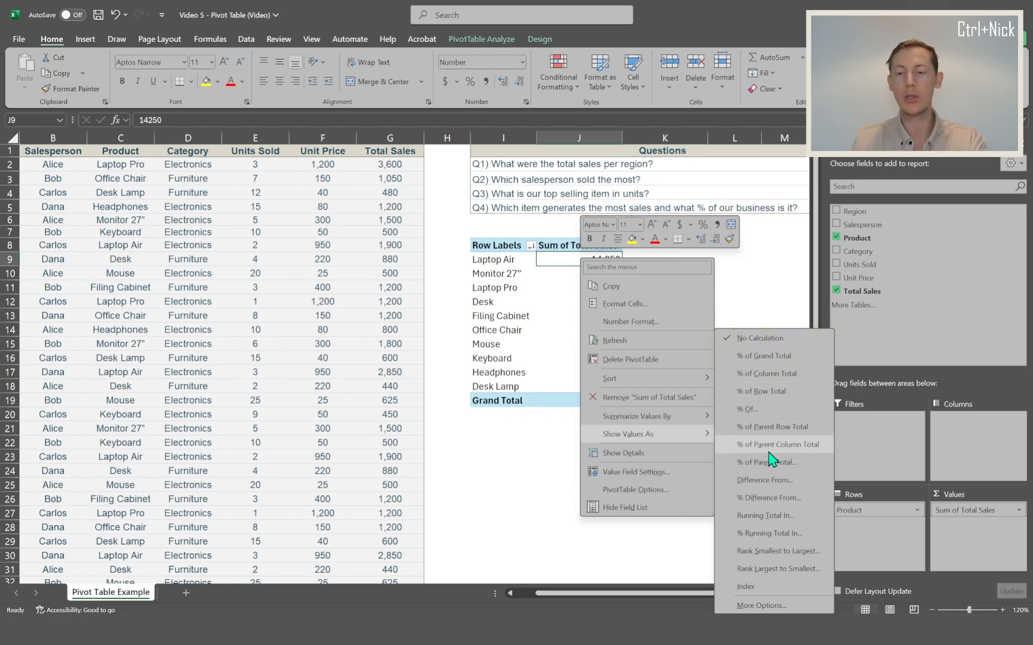
{"action": "left_click", "coordinate": [769, 357]}
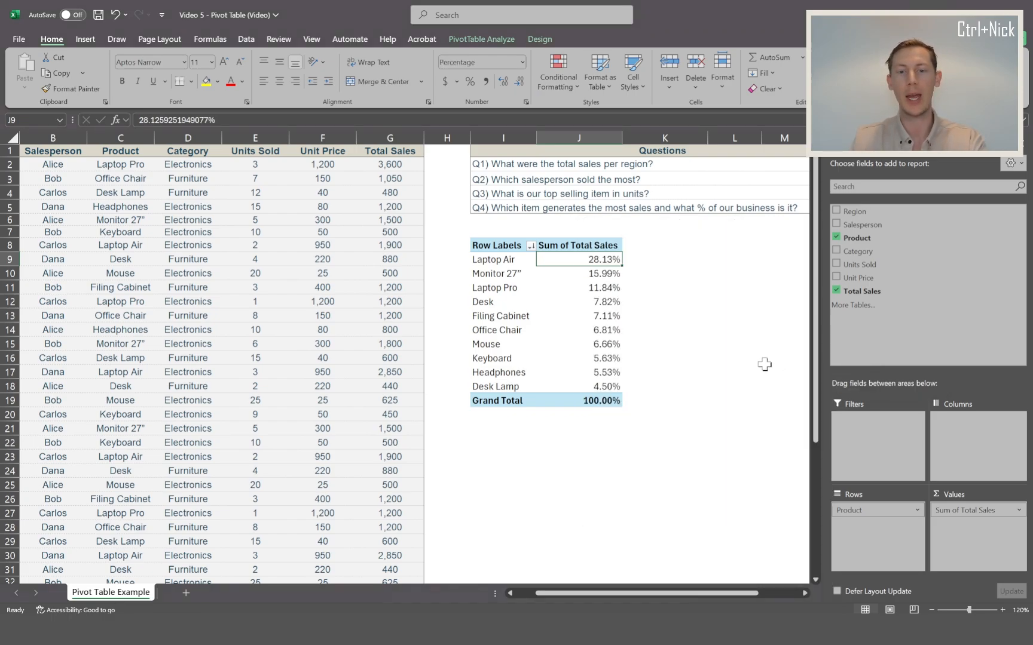